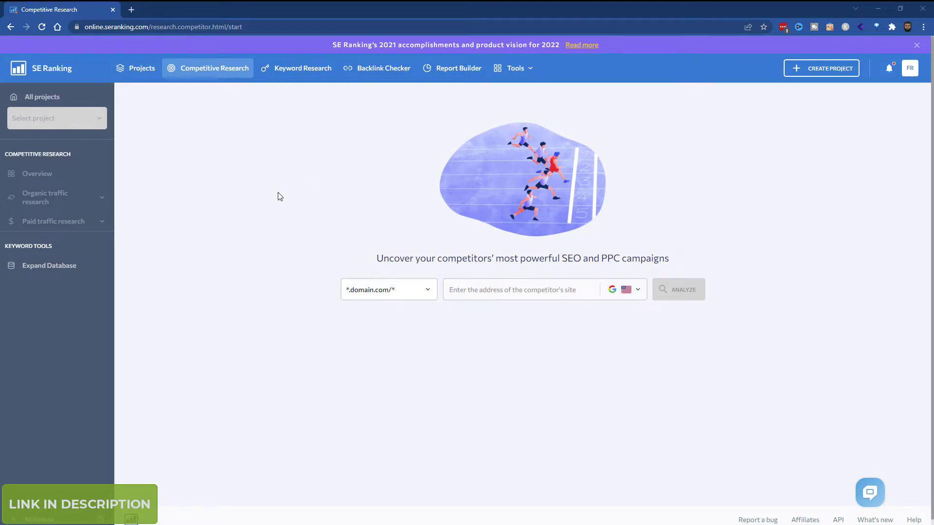
Run a competitive analysis of walmart.com for the US Google market.
left_click(492, 294)
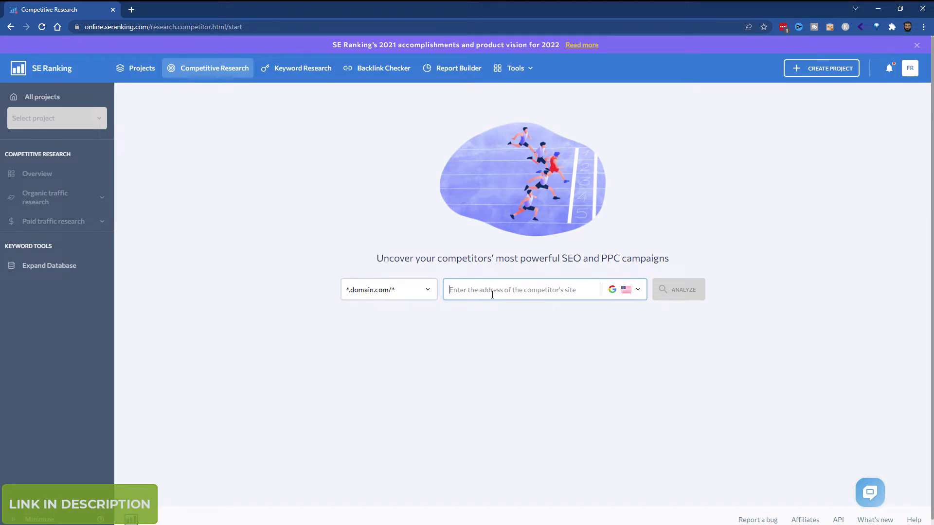
type("walmar")
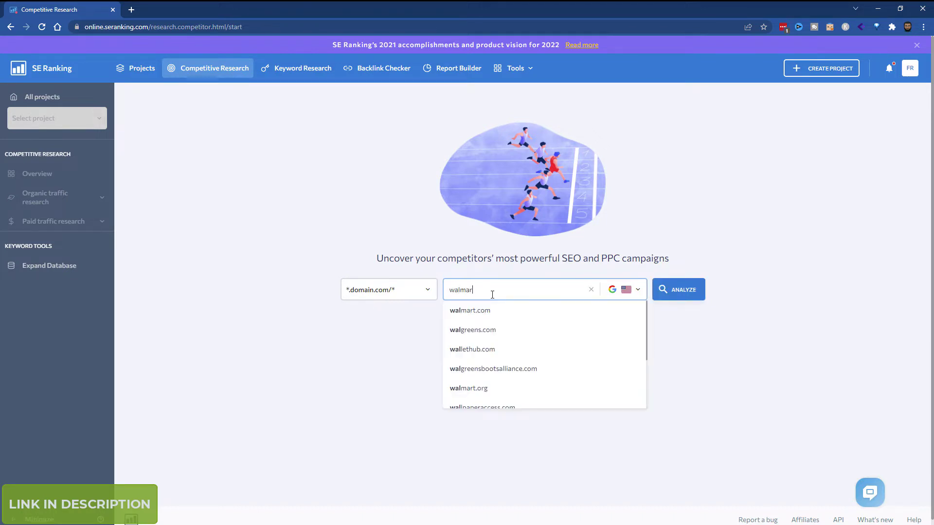
type("t.com")
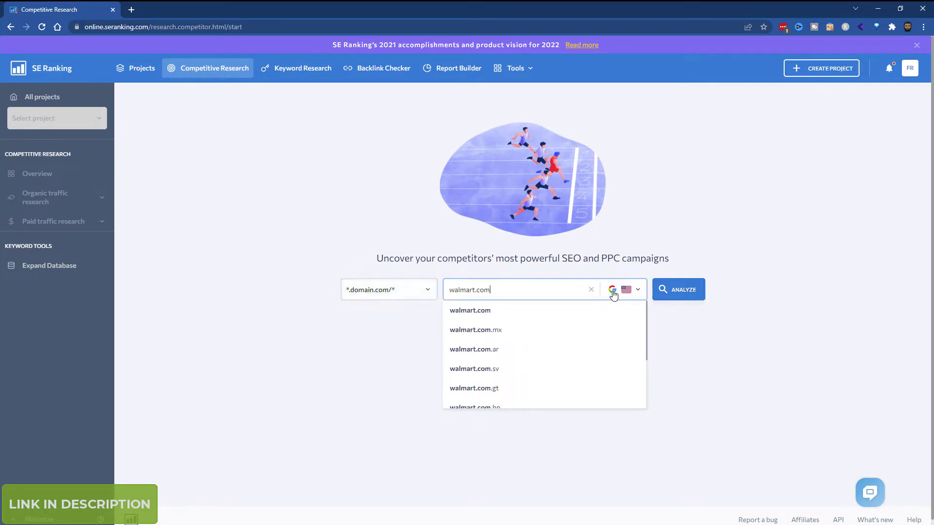
left_click(534, 315)
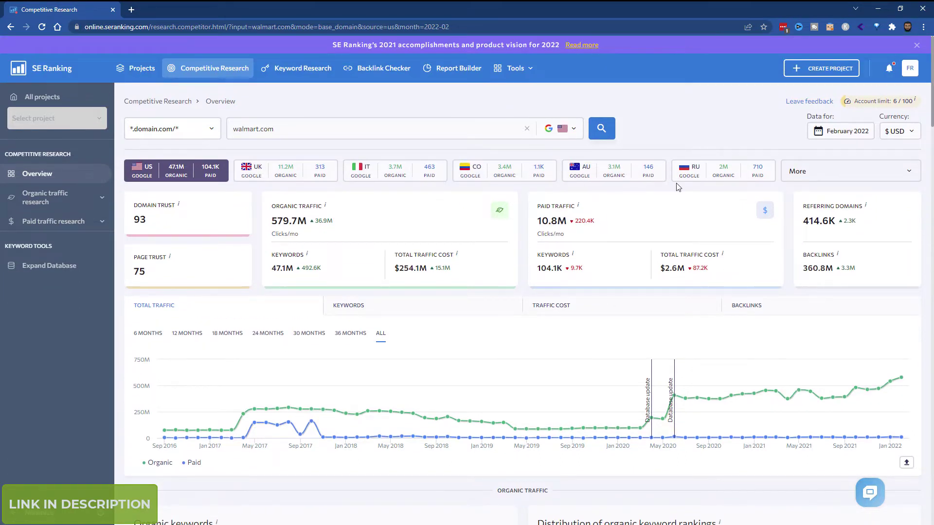
Review the domain's traffic overview and open the detailed report of its organic keywords.
scroll(504, 204, "down", 1)
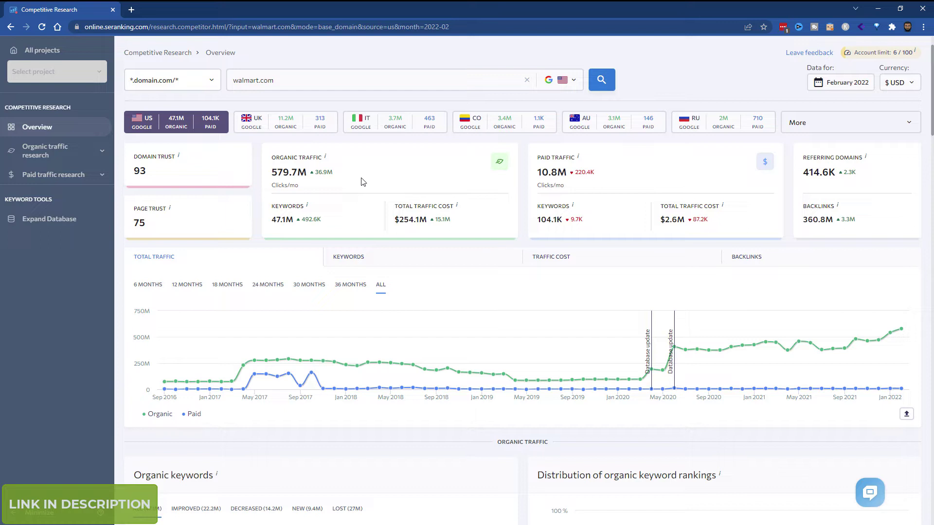
scroll(365, 176, "down", 1)
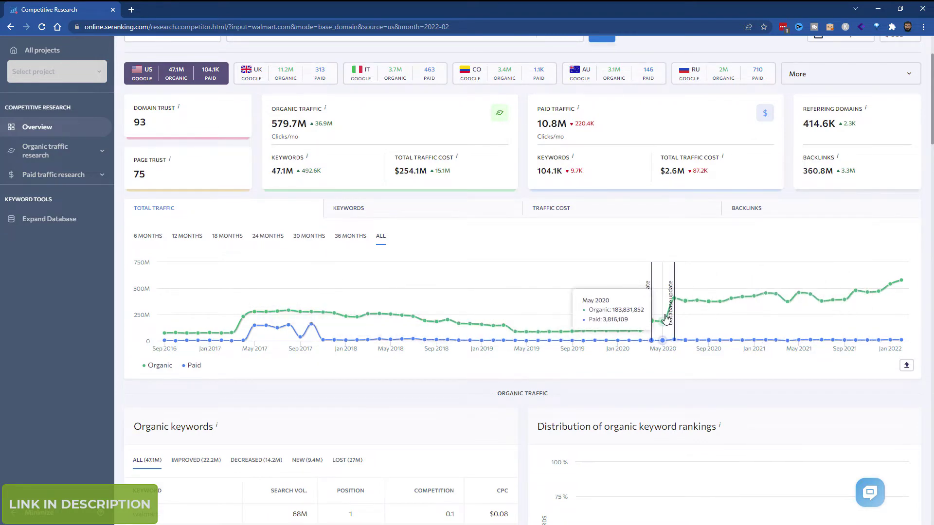
scroll(341, 338, "down", 3)
scroll(317, 371, "down", 1)
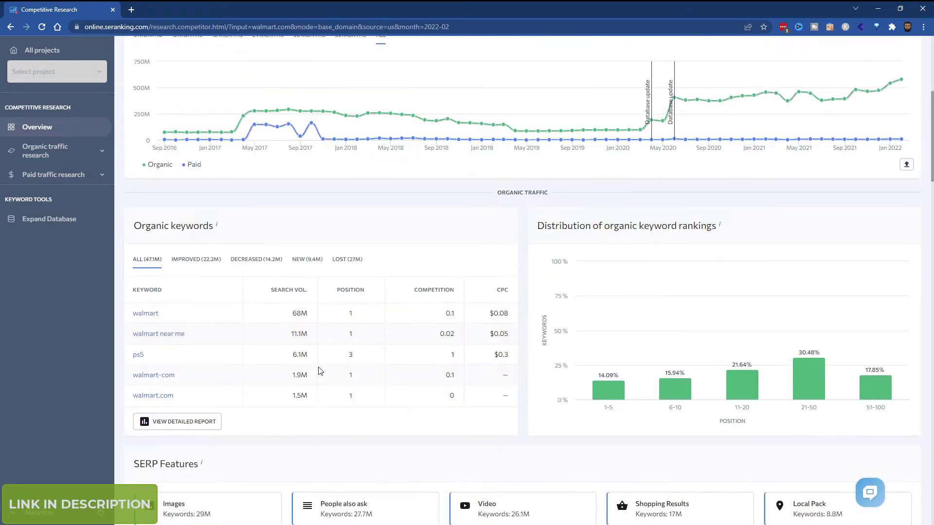
scroll(319, 371, "up", 6)
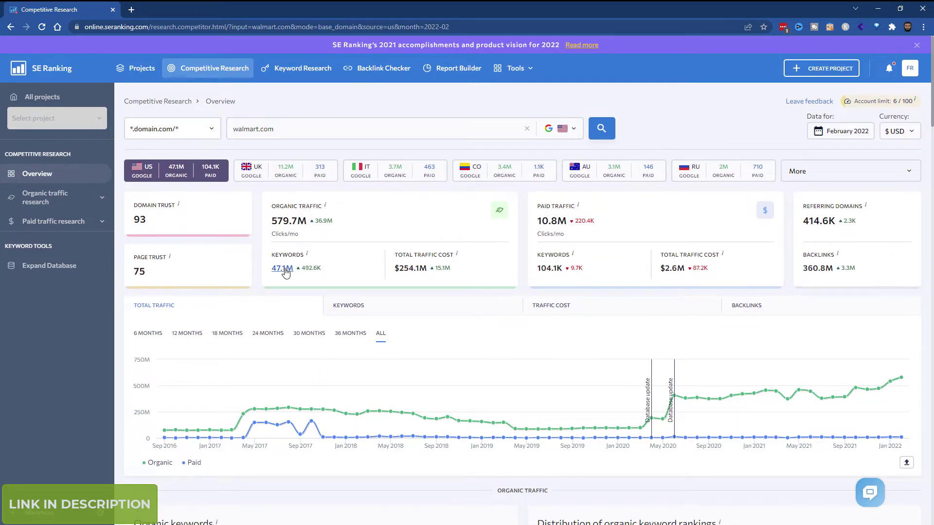
left_click(282, 268)
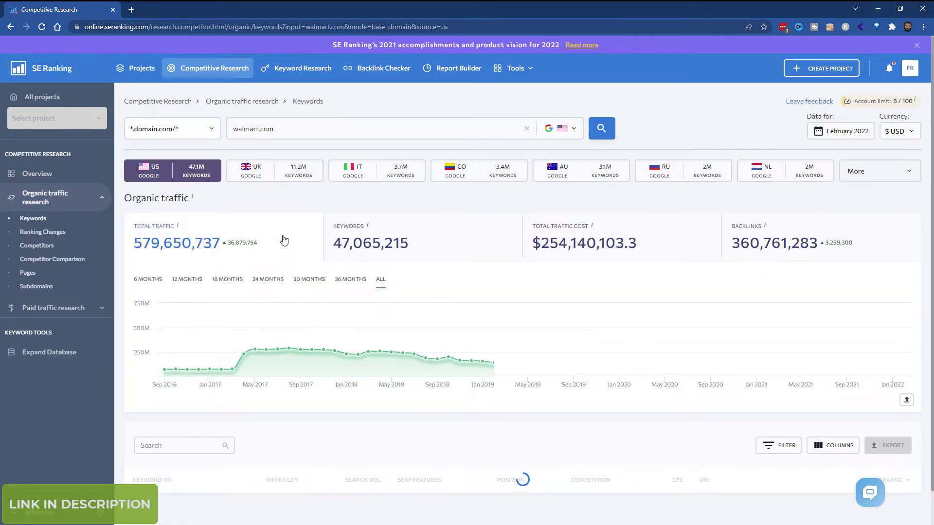
Look over the organic traffic report and display the filter options for its keyword table.
scroll(370, 224, "down", 5)
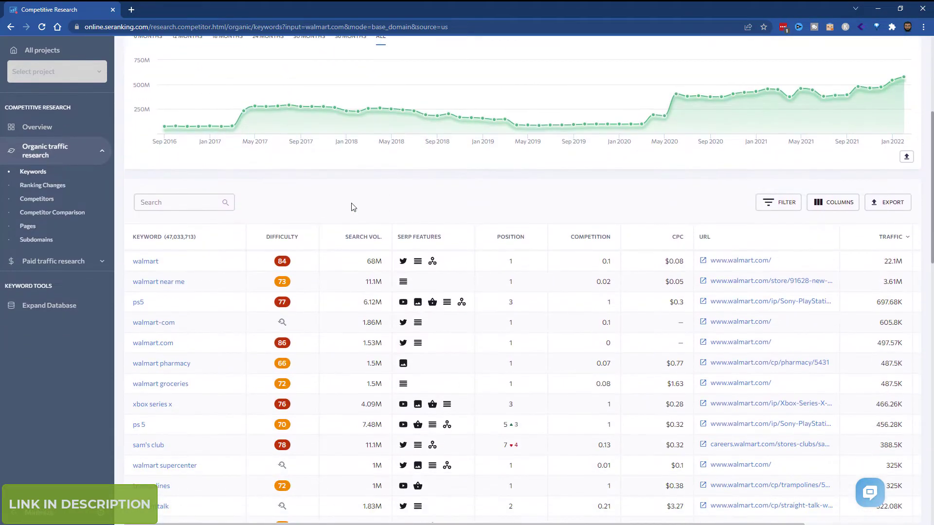
scroll(488, 307, "up", 3)
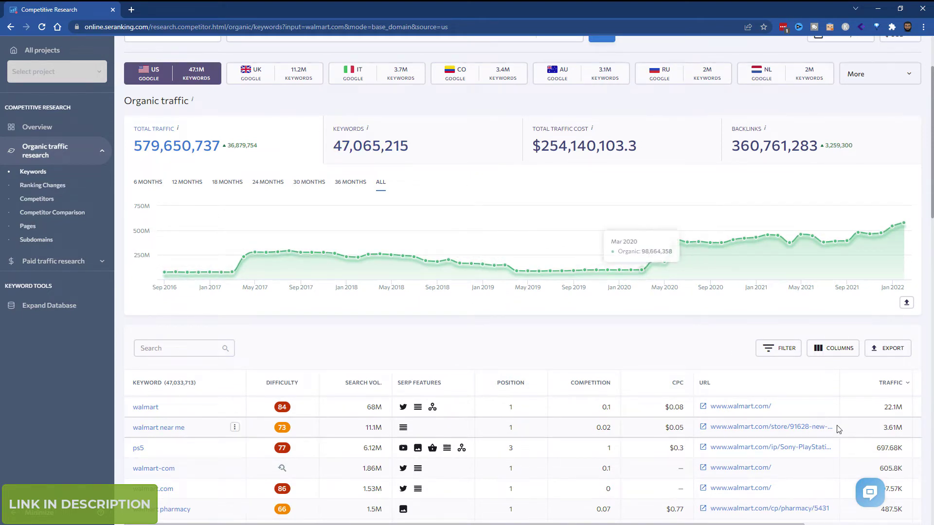
scroll(452, 335, "down", 1)
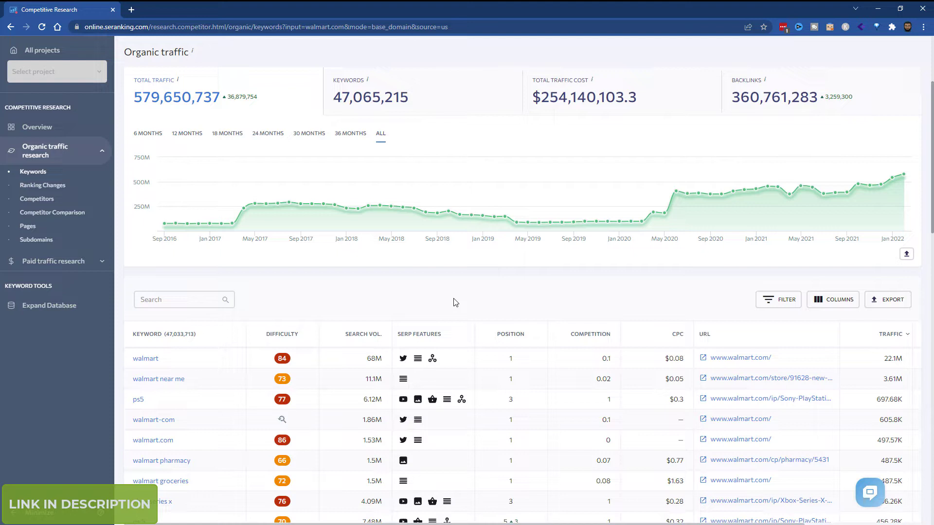
left_click(776, 307)
left_click(776, 307)
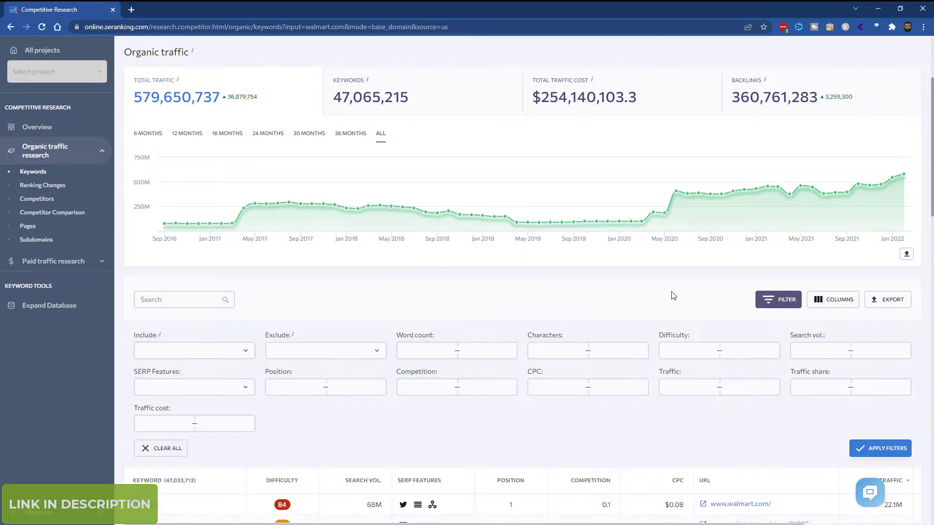
scroll(241, 259, "down", 3)
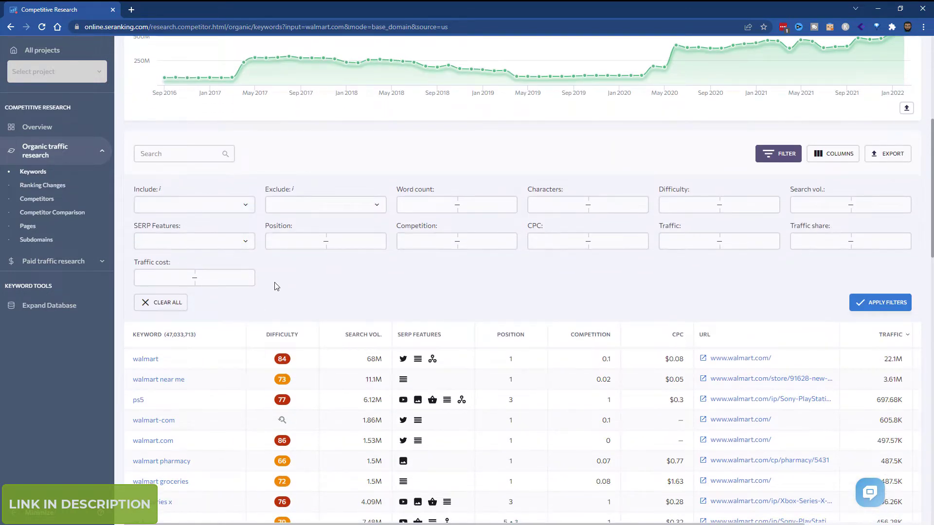
Exclude the keywords "walmart", "walmart near me" and "ps5" from the organic keyword table and apply the filter.
left_click(326, 208)
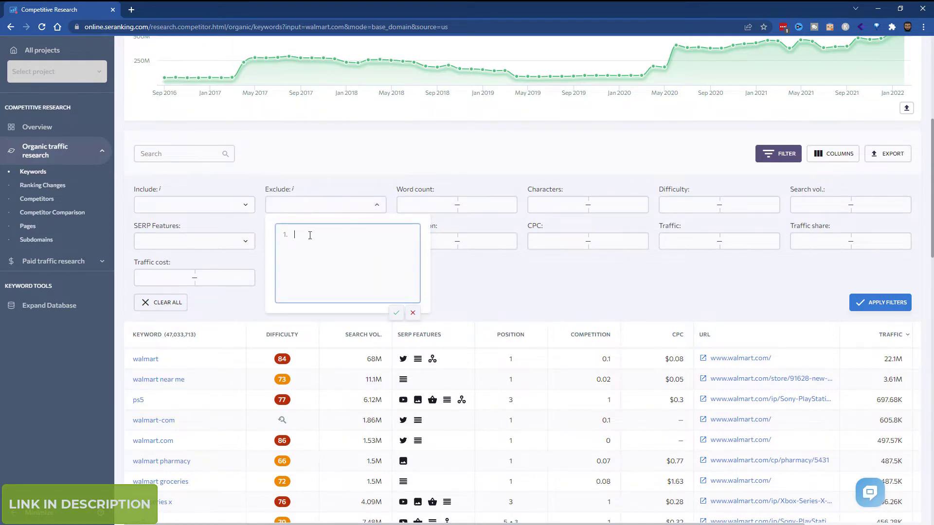
type("walmart")
key("Return")
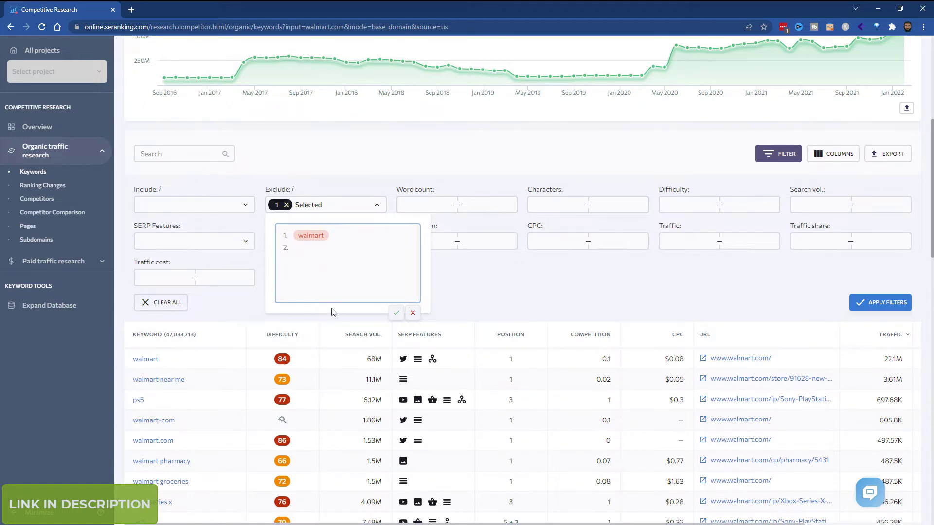
left_click(317, 253)
type("walmart near me")
key("Return")
type("ps")
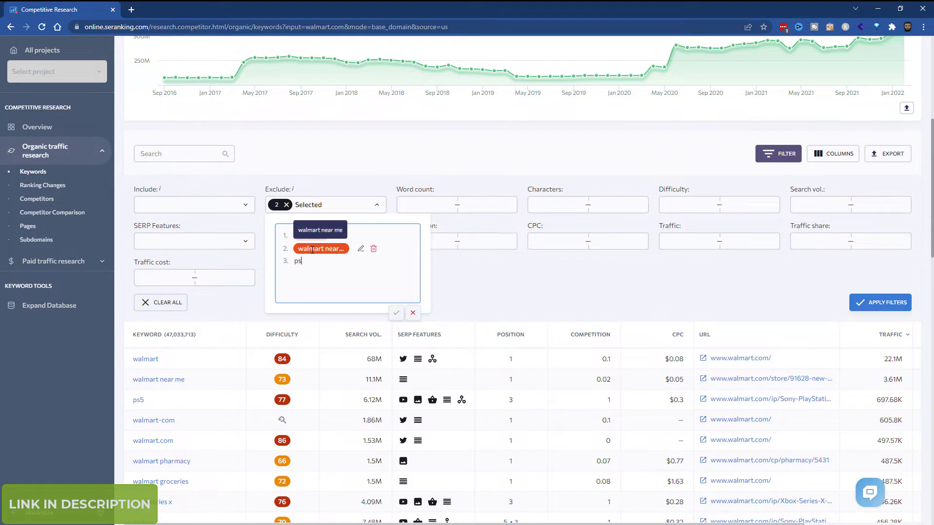
type("5")
key("Return")
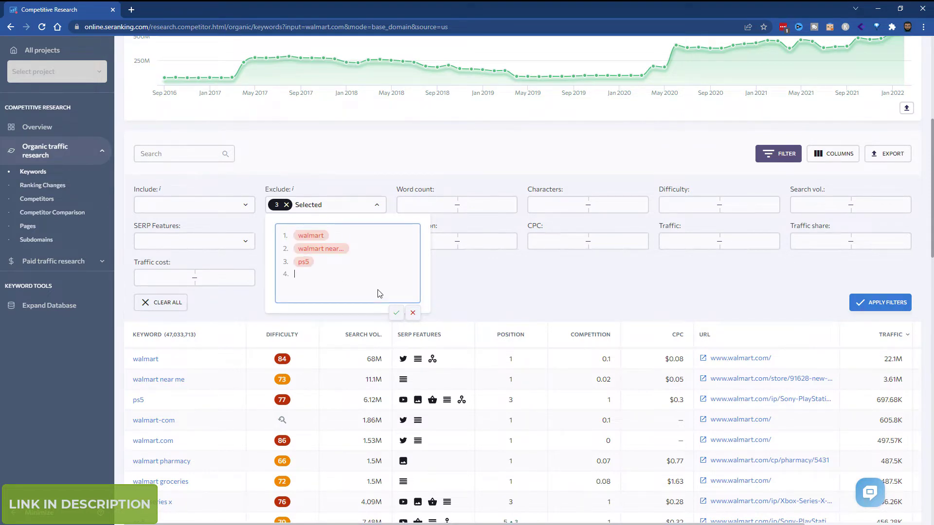
left_click(398, 315)
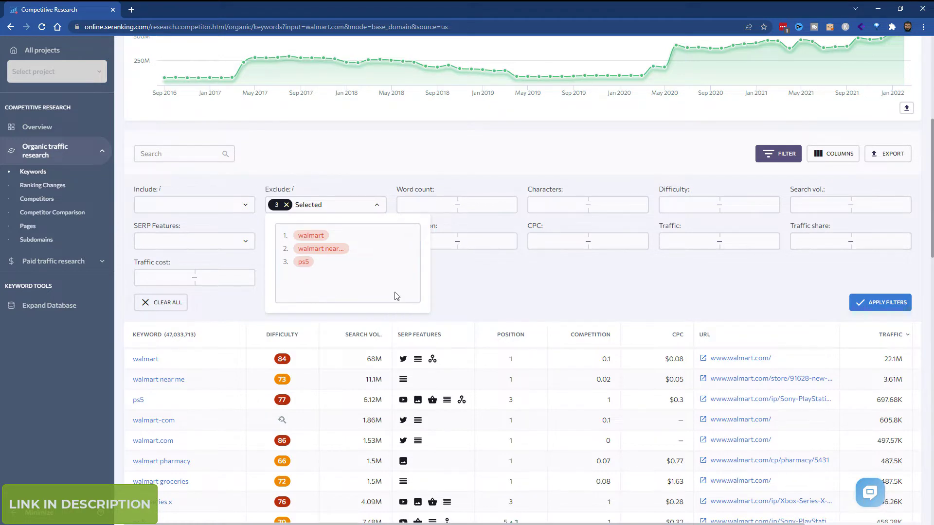
left_click(487, 298)
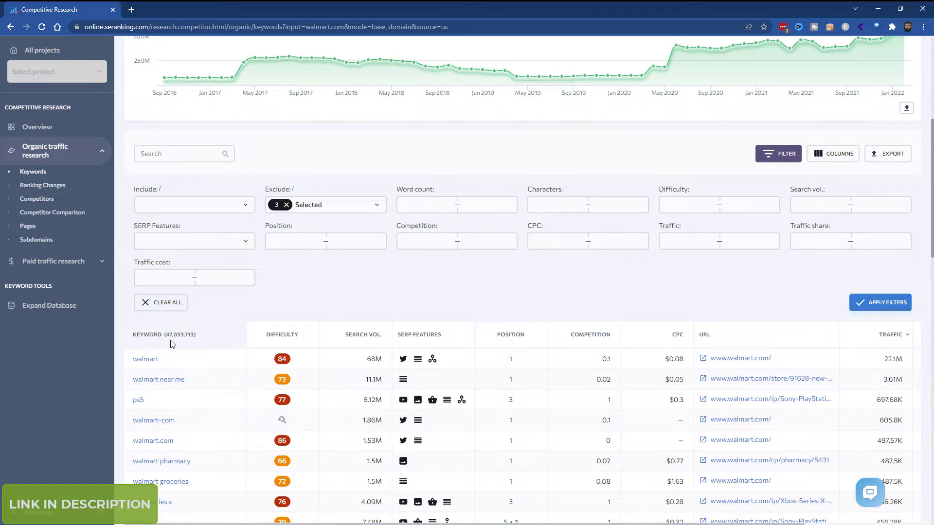
left_click(872, 307)
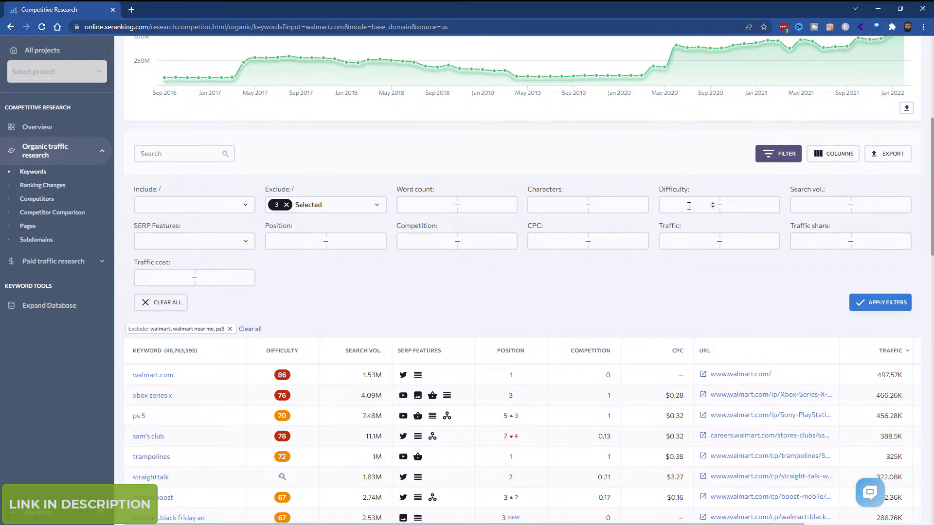
Filter the organic keywords to a difficulty range of 1 to 40.
scroll(321, 372, "down", 3)
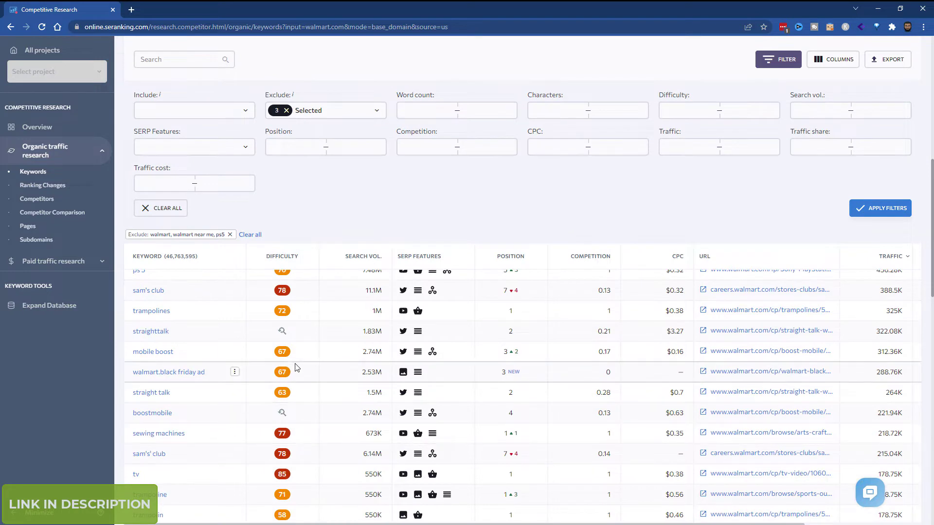
scroll(296, 367, "up", 3)
left_click(686, 157)
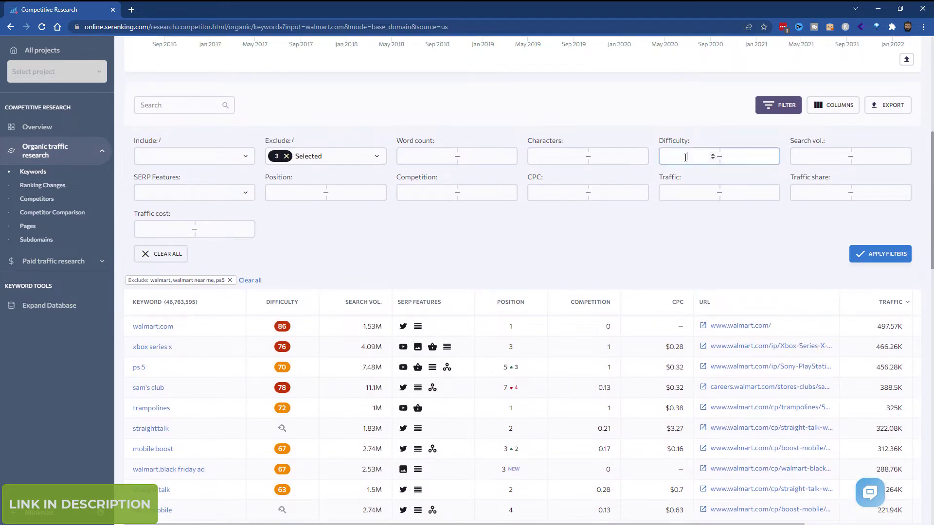
type("1")
left_click(736, 156)
type("40")
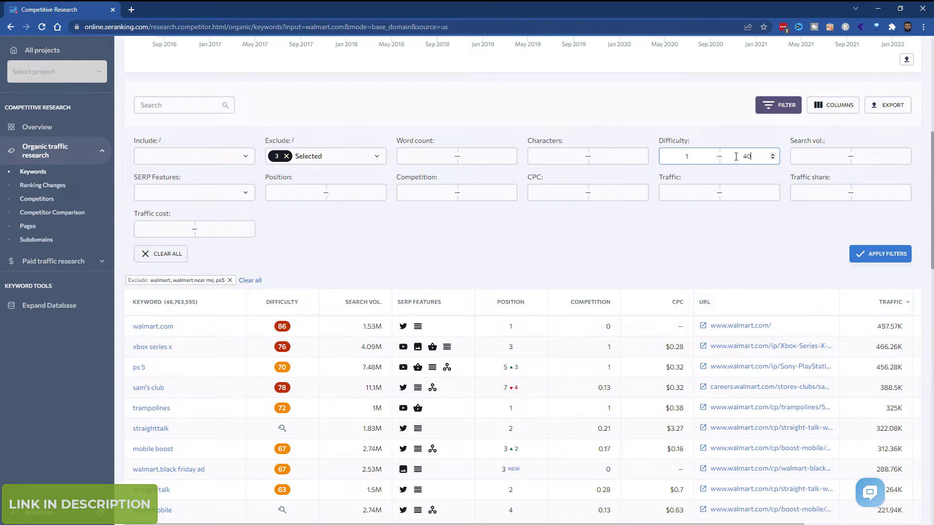
left_click(889, 261)
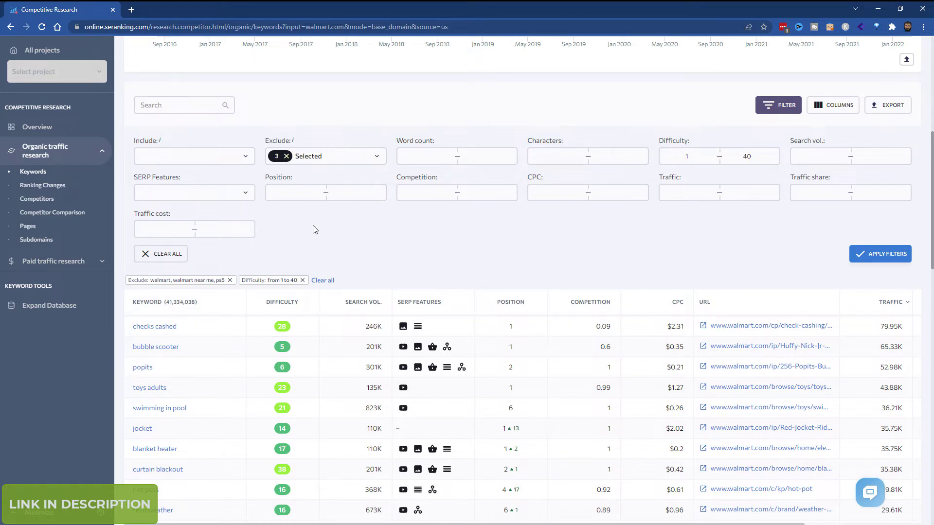
Limit the organic keywords to a search volume from 100 to 100000 and apply the filter.
left_click(822, 156)
type("10")
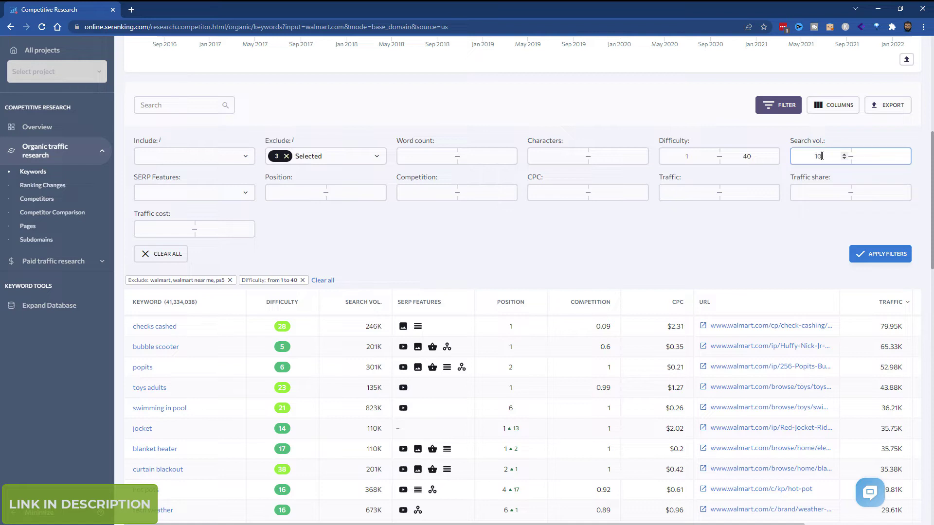
type("0")
left_click(871, 158)
type("000")
left_click(880, 253)
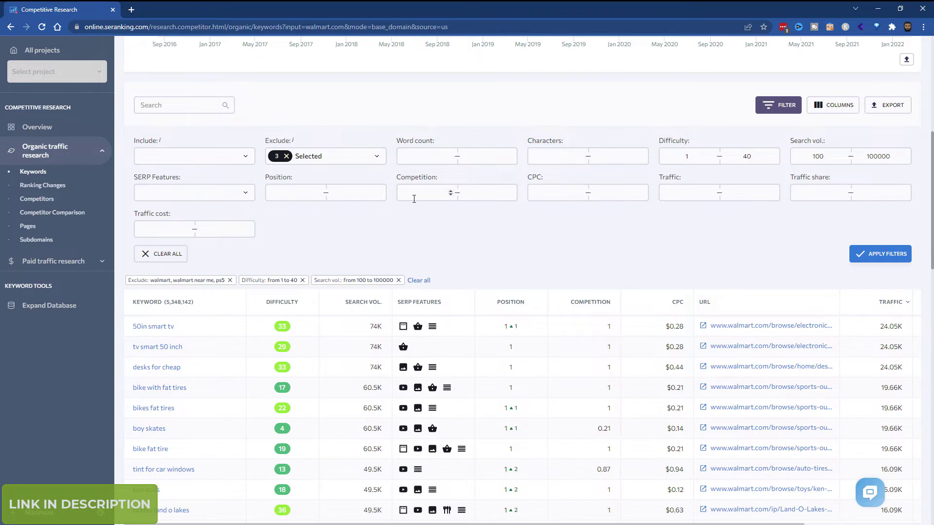
Look through the filtered keywords and restrict them to a competition range of 0 to 0.5.
scroll(602, 433, "down", 4)
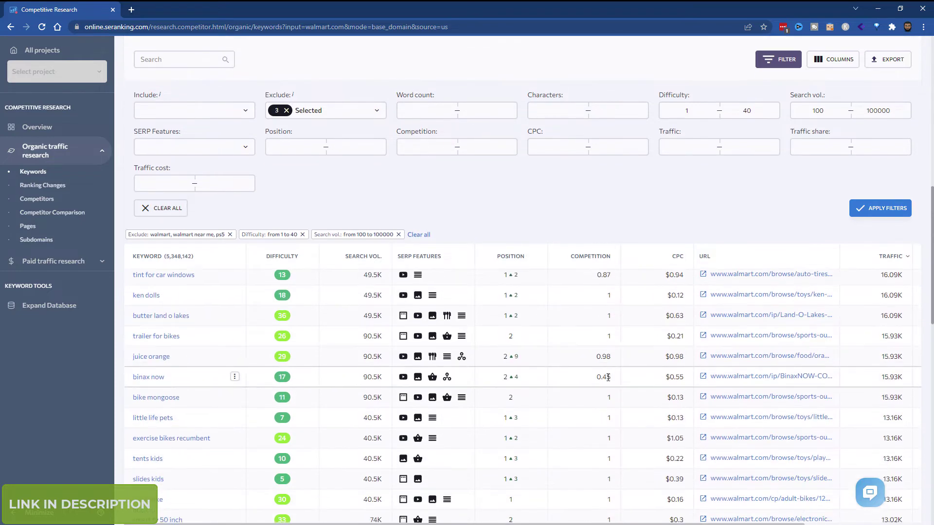
scroll(602, 434, "down", 10)
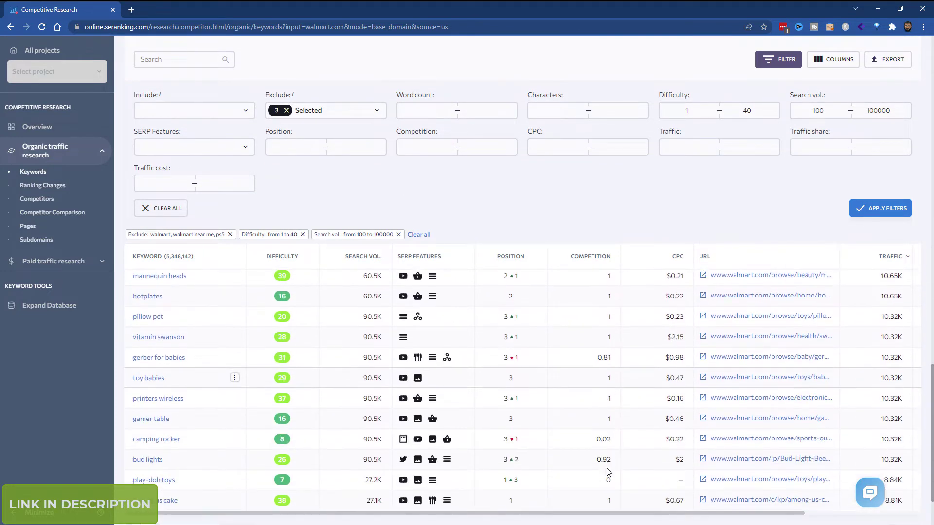
scroll(417, 410, "up", 10)
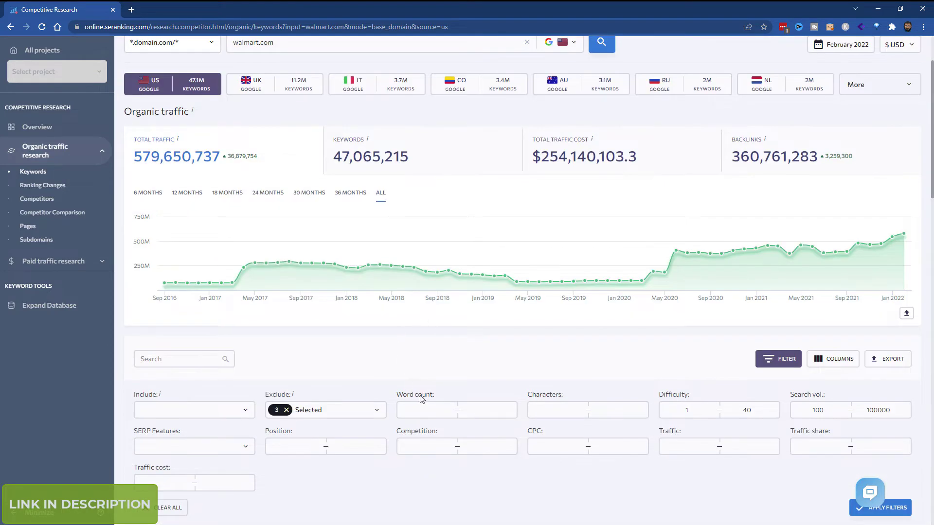
scroll(482, 430, "down", 3)
left_click(418, 305)
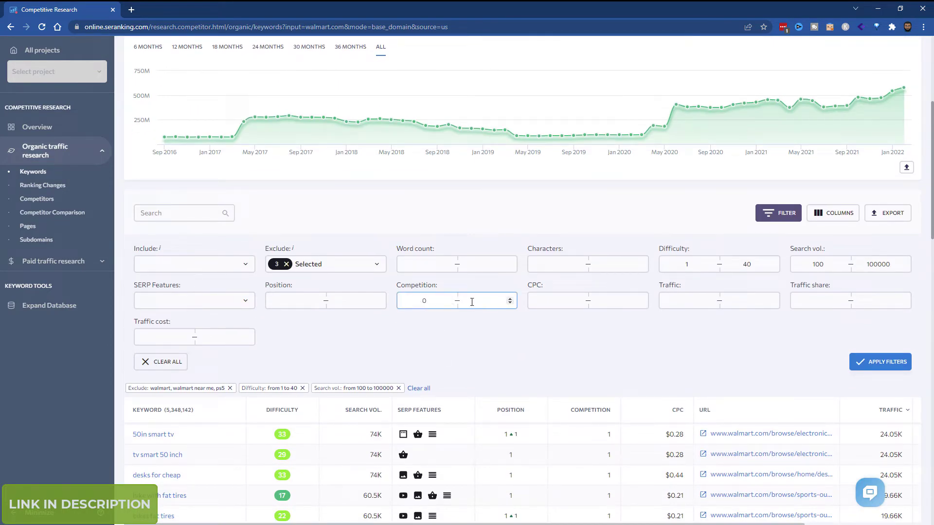
scroll(472, 302, "down", 3)
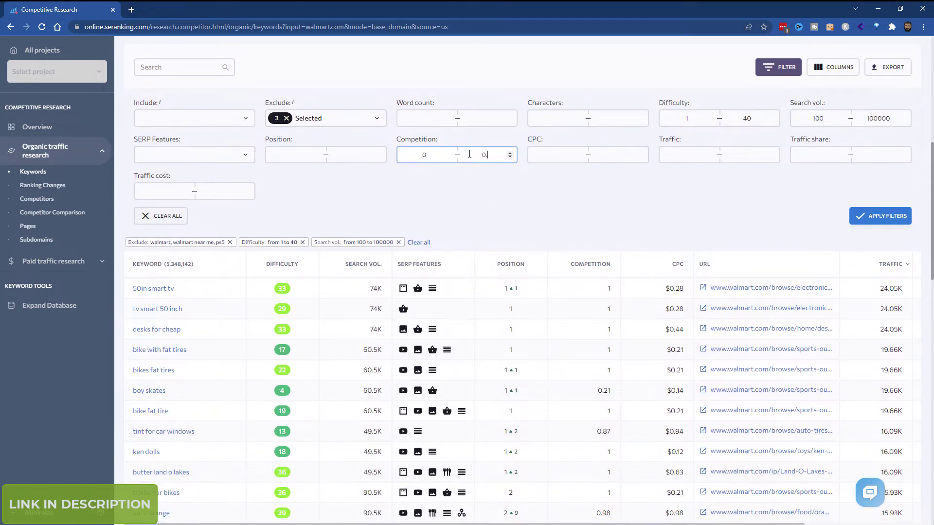
left_click(876, 216)
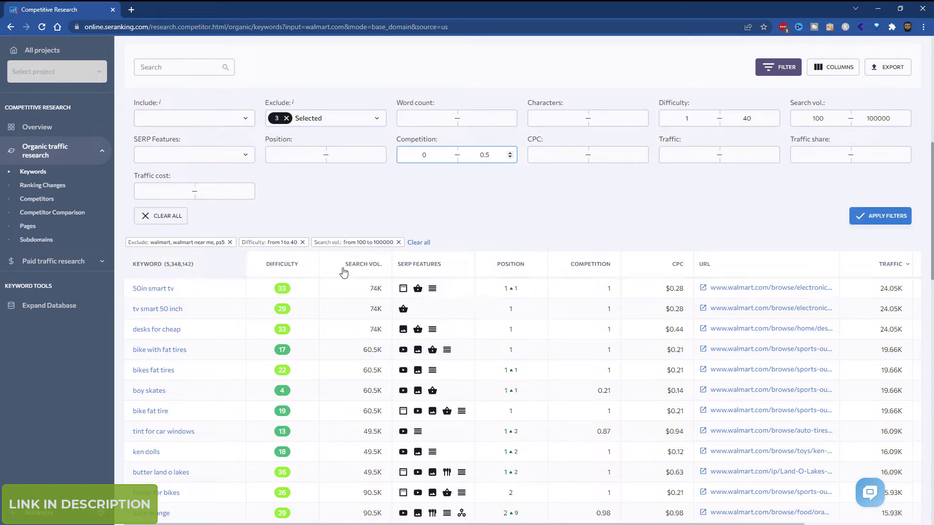
left_click(874, 217)
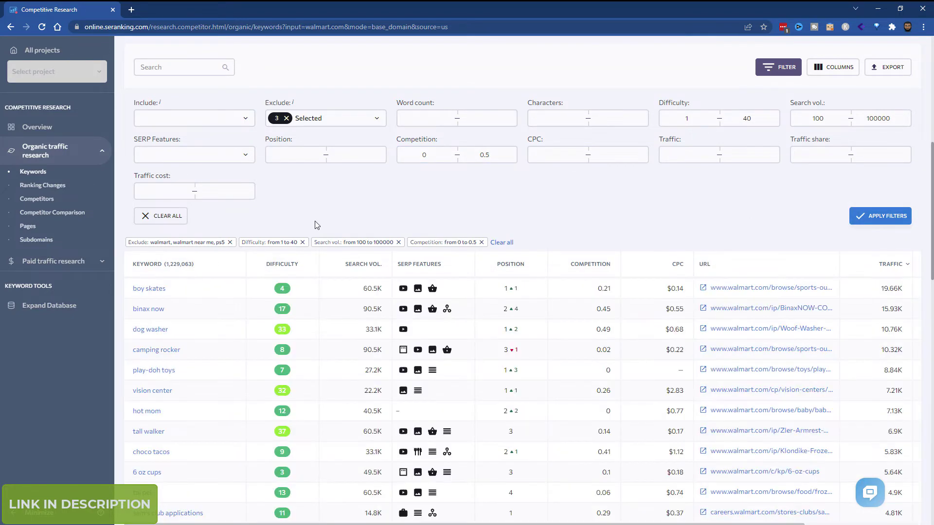
scroll(676, 235, "up", 1)
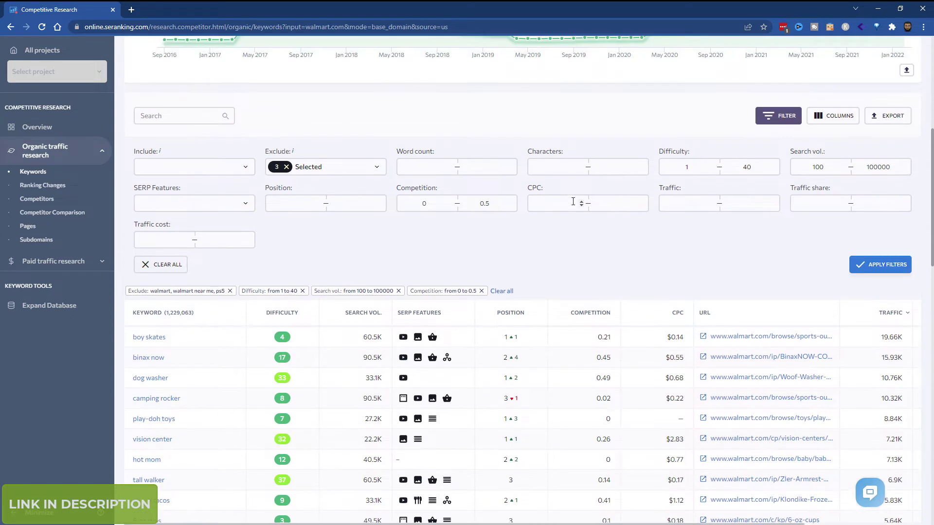
Restrict the organic keywords to a CPC range of 0.1 to 1 and apply the filter.
left_click(559, 203)
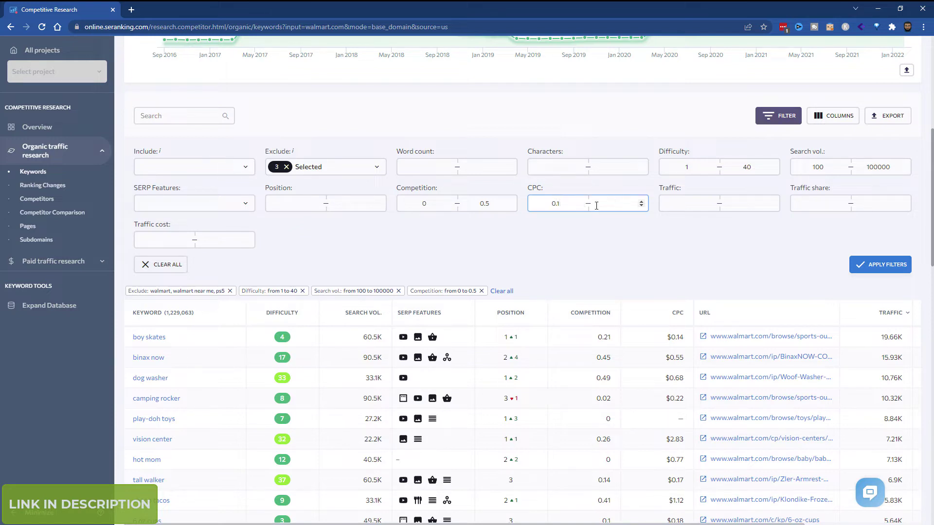
scroll(632, 312, "down", 5)
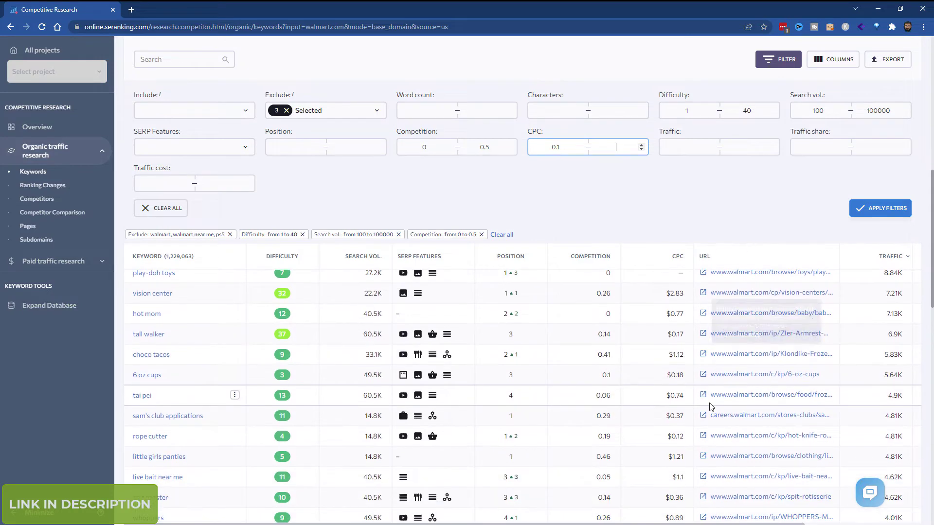
left_click(609, 151)
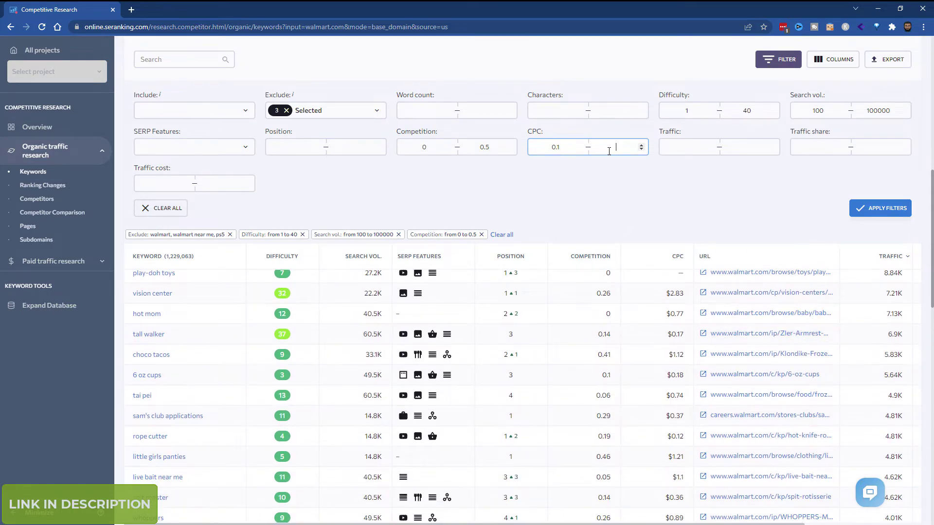
left_click(878, 209)
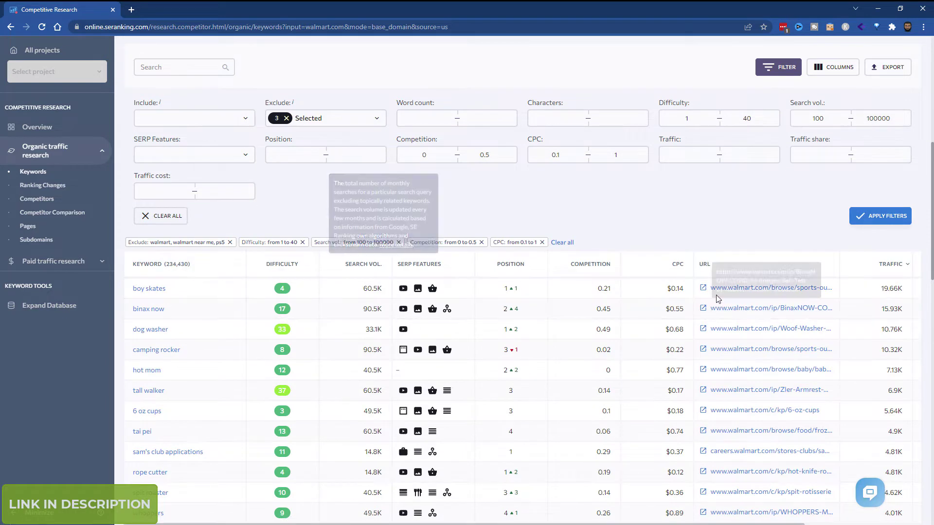
Limit the organic keywords to traffic from 100 to 5000 and apply the filter.
scroll(664, 233, "up", 2)
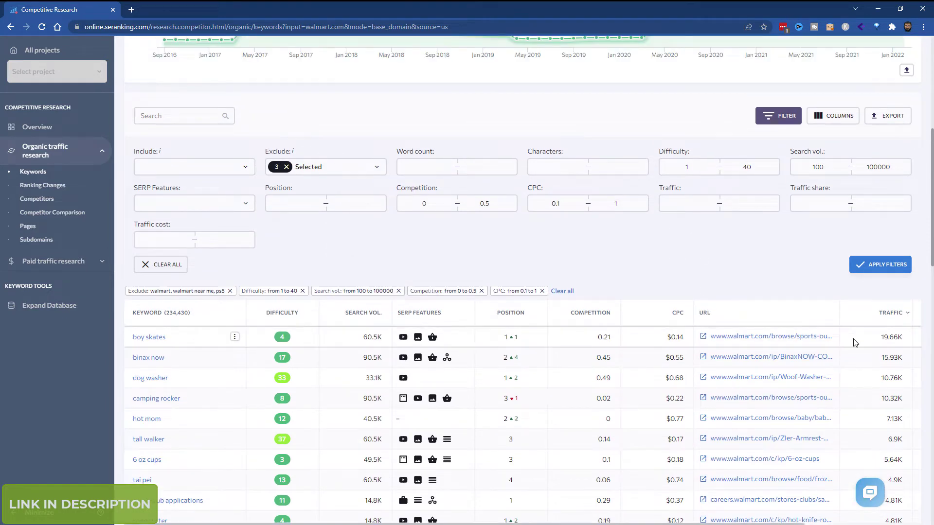
left_click(681, 204)
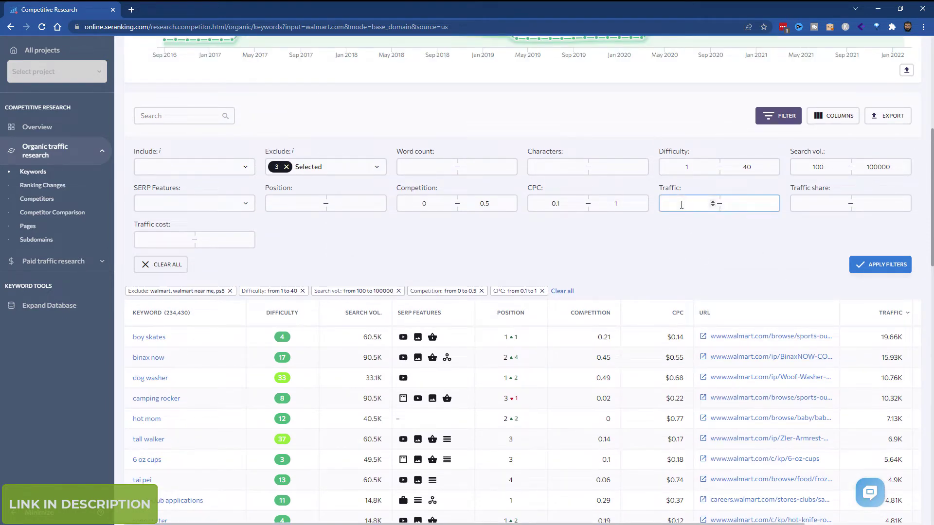
scroll(881, 438, "down", 4)
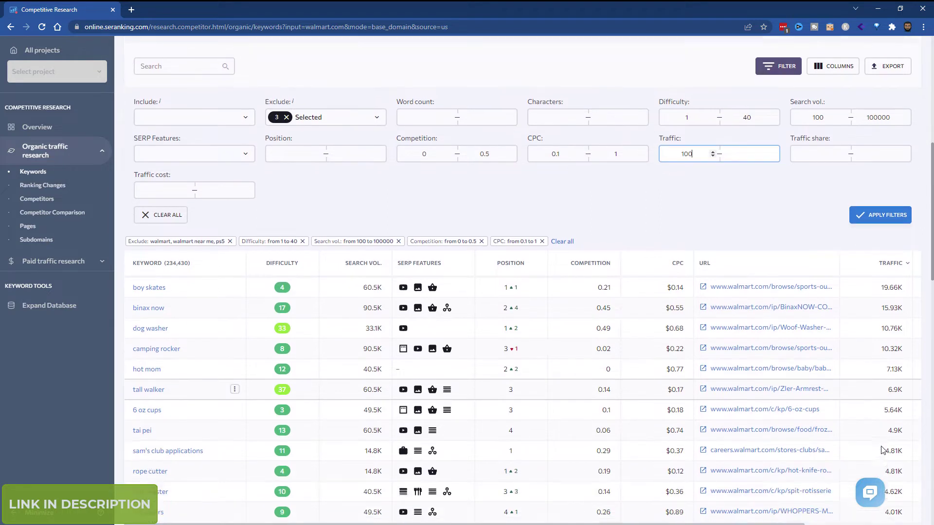
scroll(881, 448, "down", 1)
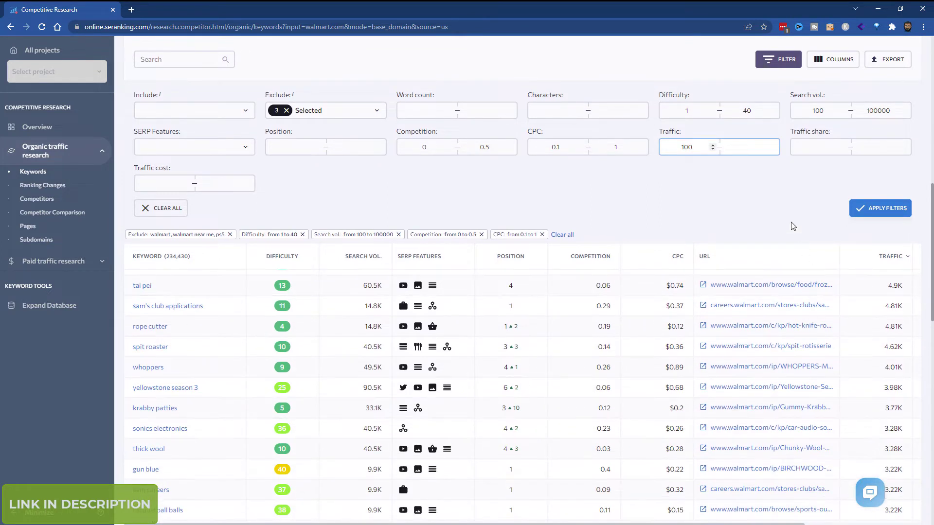
left_click(745, 151)
type("5000")
left_click(857, 208)
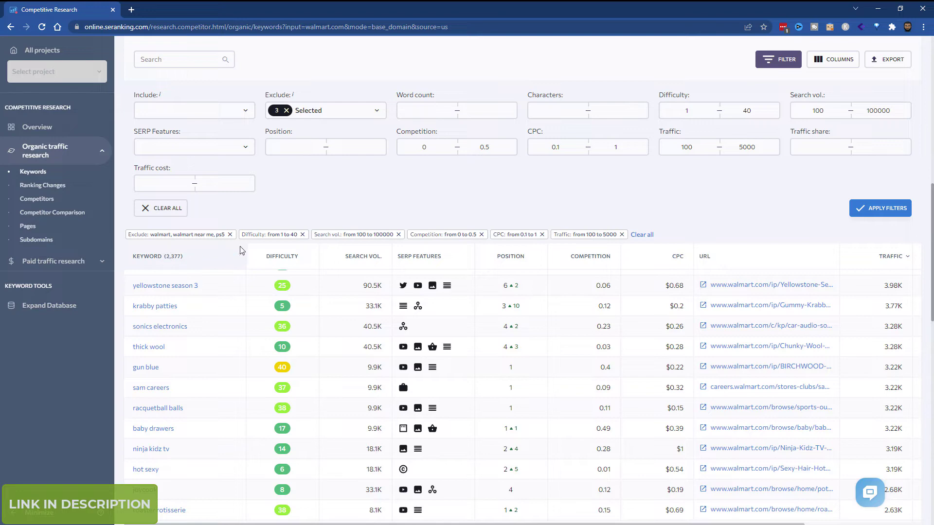
Look through the filtered keyword list, checking each keyword's difficulty, search volume, competition, CPC and traffic.
scroll(296, 384, "up", 4)
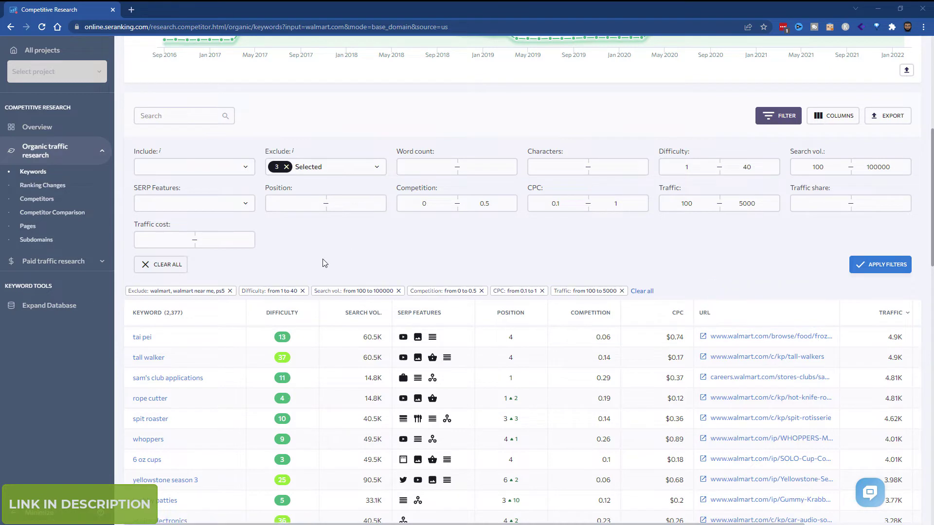
mouse_move(403, 341)
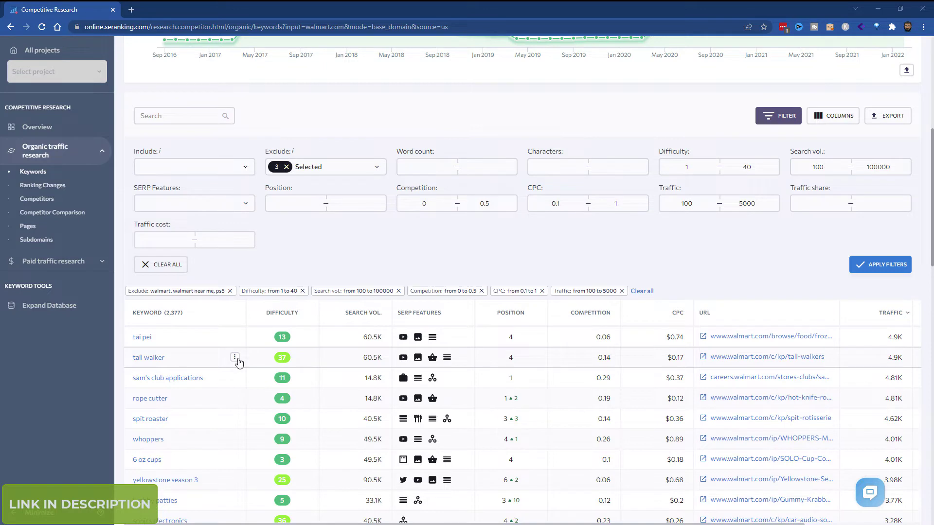
scroll(257, 399, "down", 1)
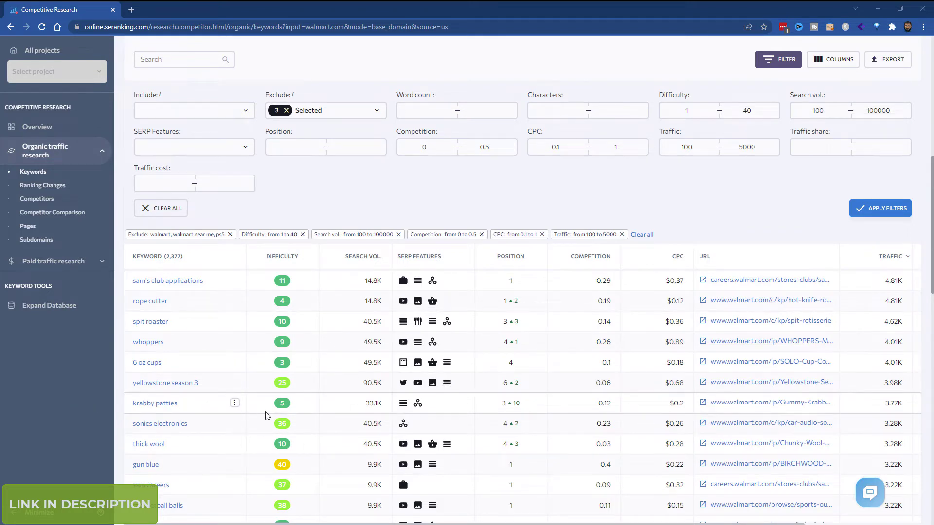
scroll(271, 355, "down", 2)
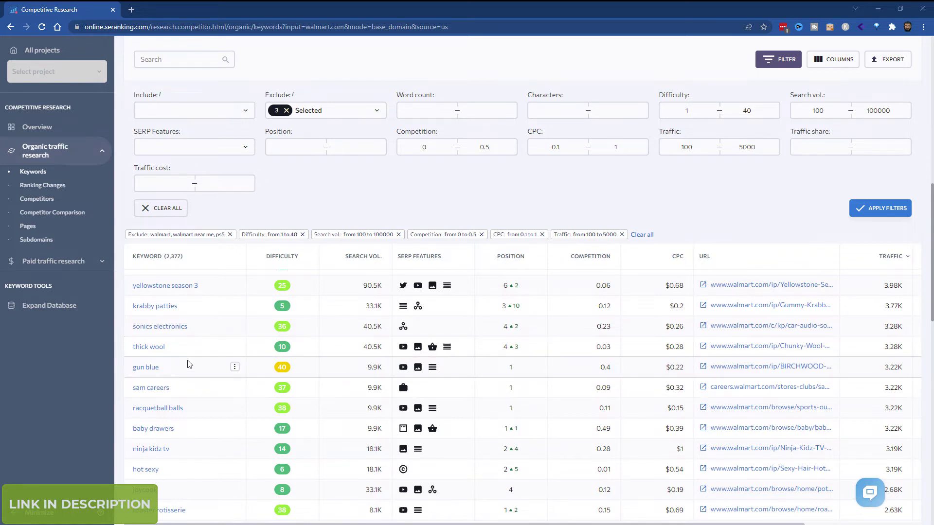
scroll(209, 408, "down", 1)
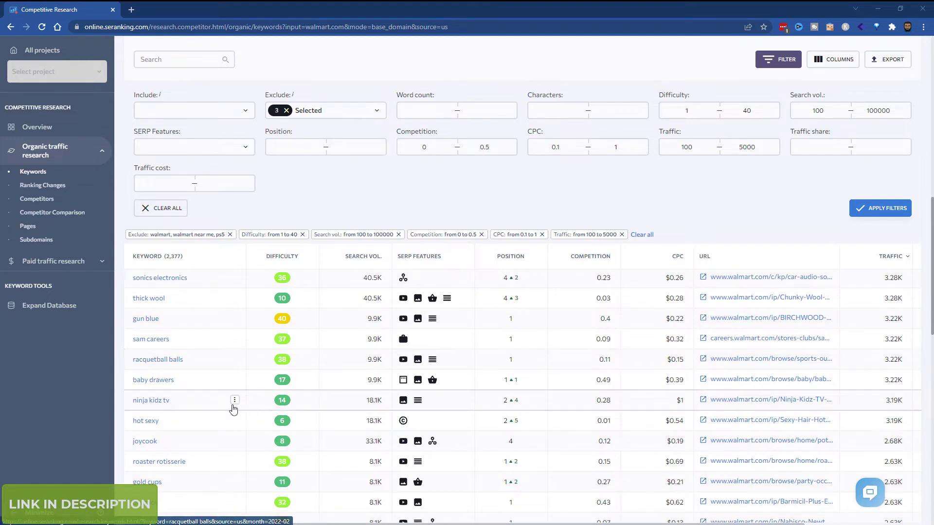
scroll(163, 336, "down", 1)
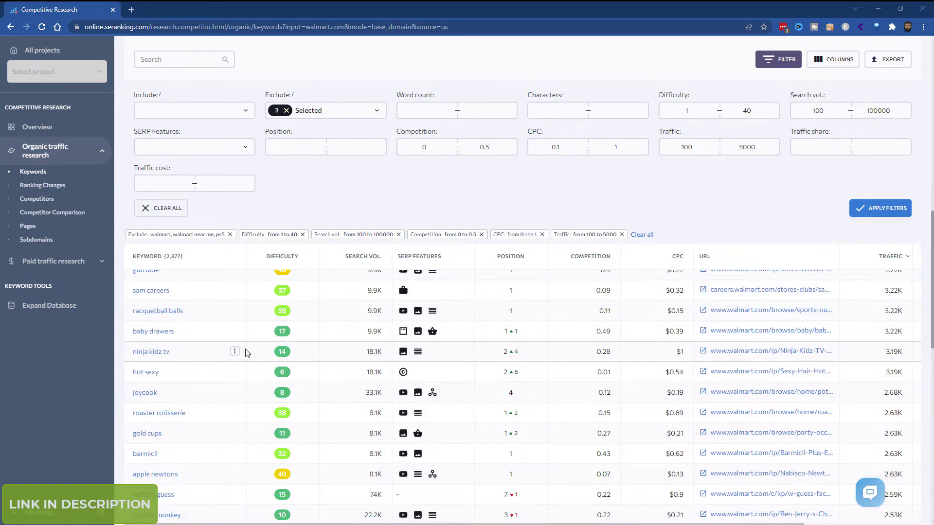
scroll(246, 352, "down", 2)
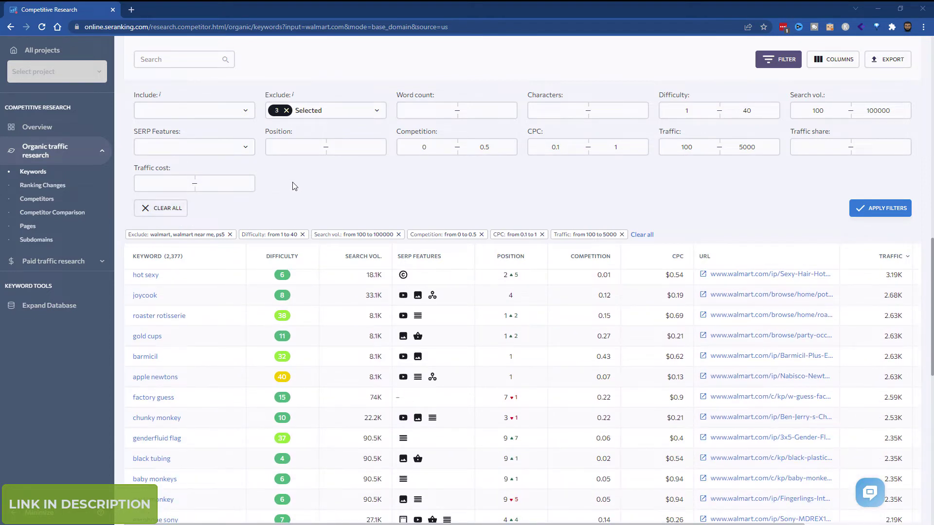
Open the SE Ranking 2022 product vision article and go from it to the Plans & pricing page.
scroll(751, 209, "up", 10)
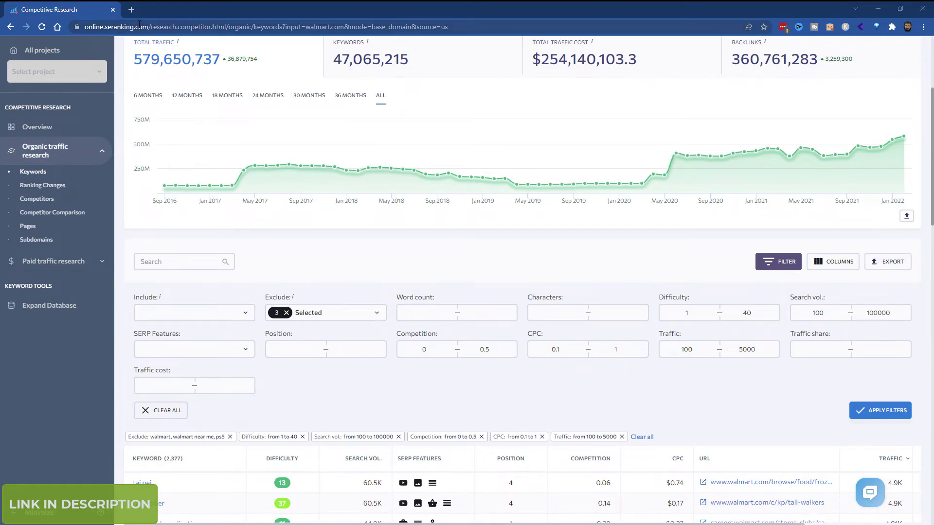
scroll(250, 141, "up", 4)
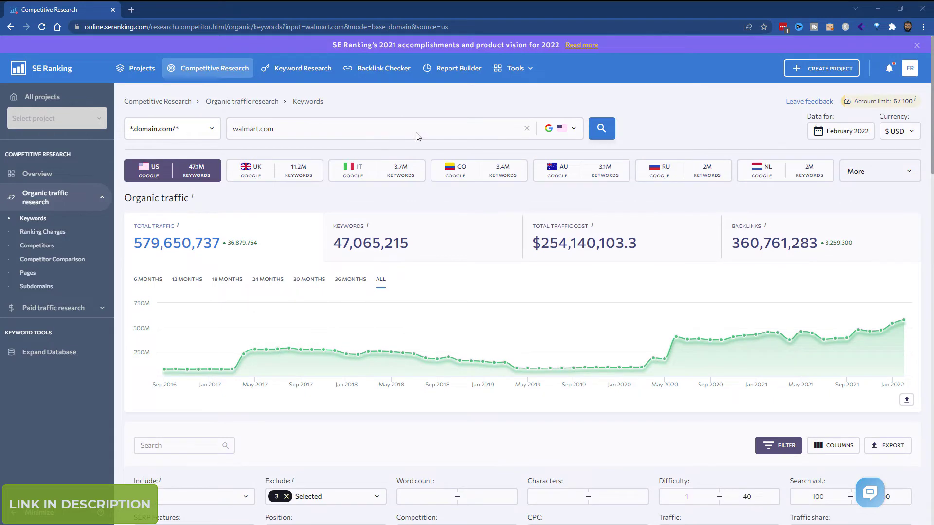
left_click(579, 45)
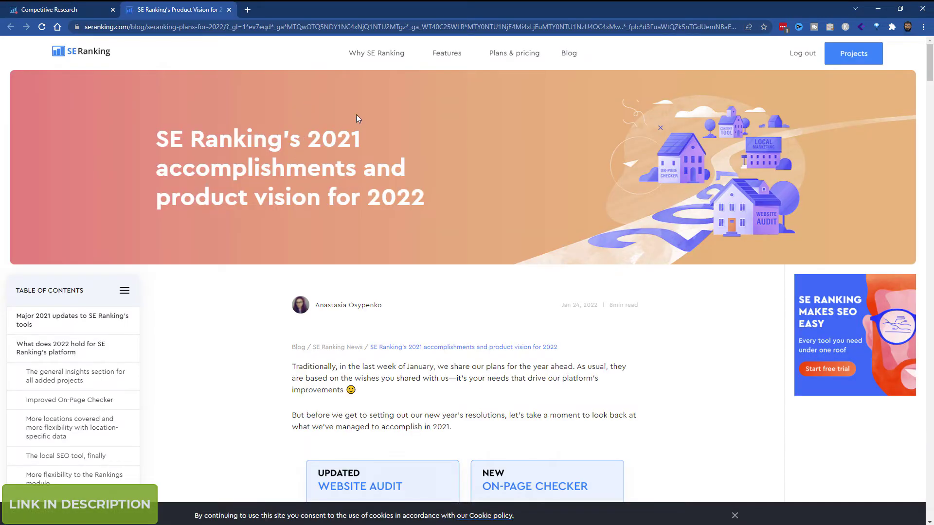
left_click(509, 55)
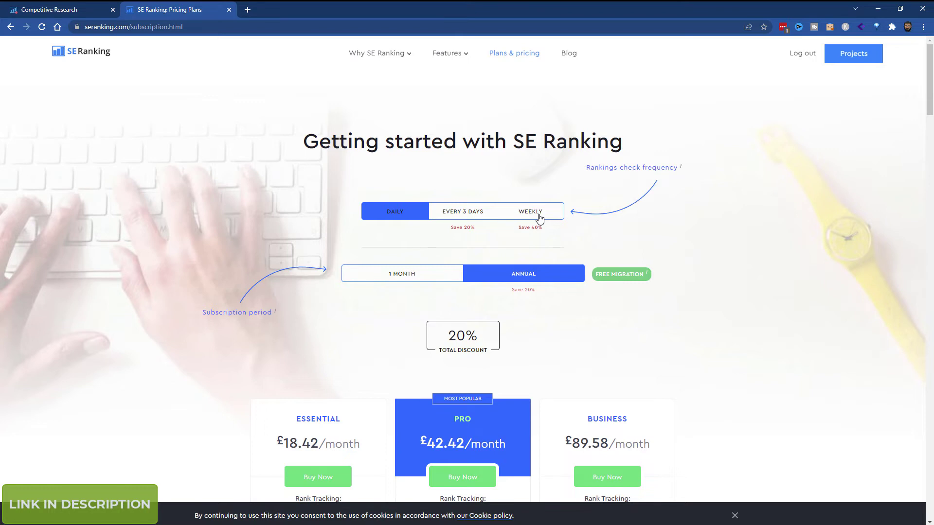
Compare the weekly and daily rankings check prices, settle on weekly, and choose the 1 month subscription period.
left_click(540, 218)
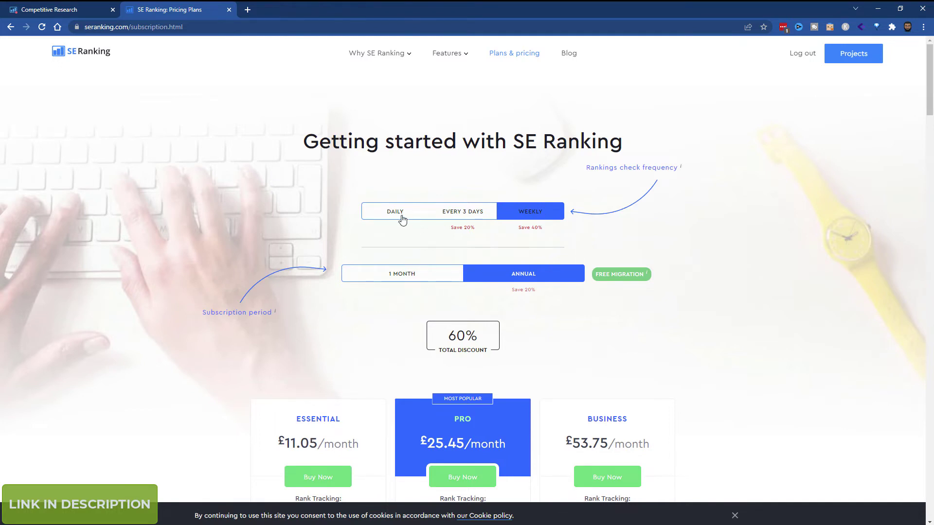
left_click(402, 213)
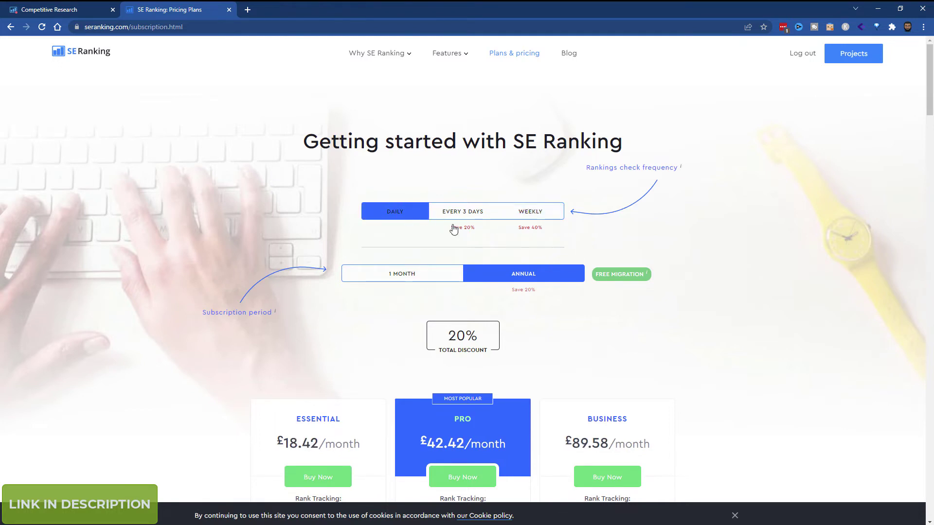
left_click(543, 217)
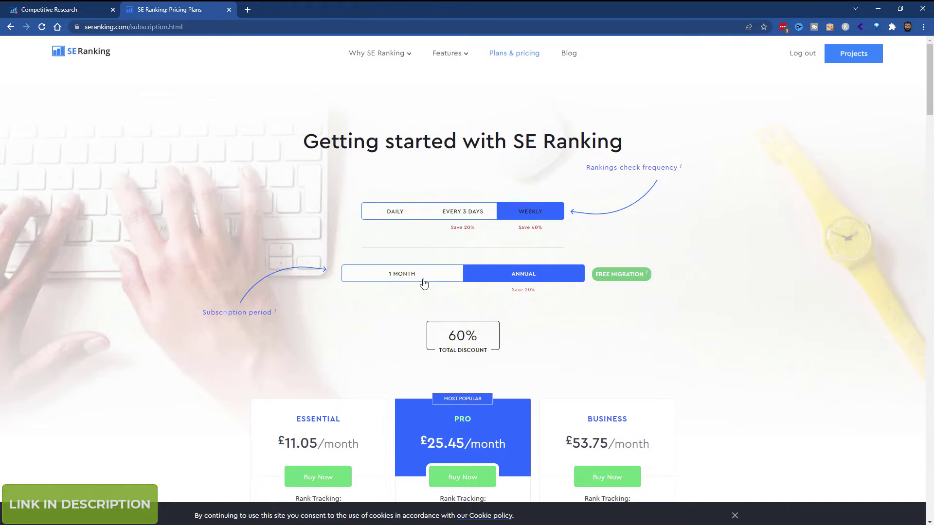
left_click(424, 280)
Examine the Essential plan's price, rank tracking, project and audit limits, and its competitive research reports and results allowances.
scroll(307, 301, "down", 3)
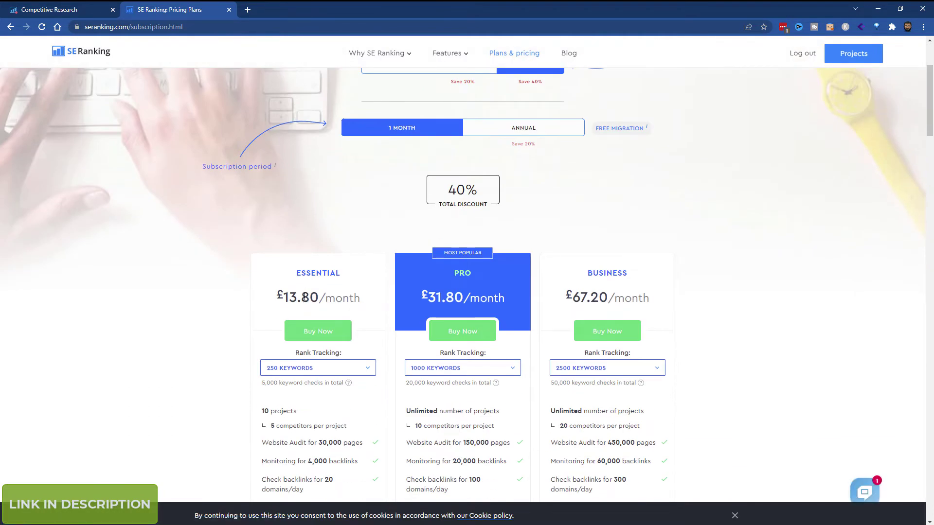
scroll(205, 301, "down", 3)
left_click(286, 224)
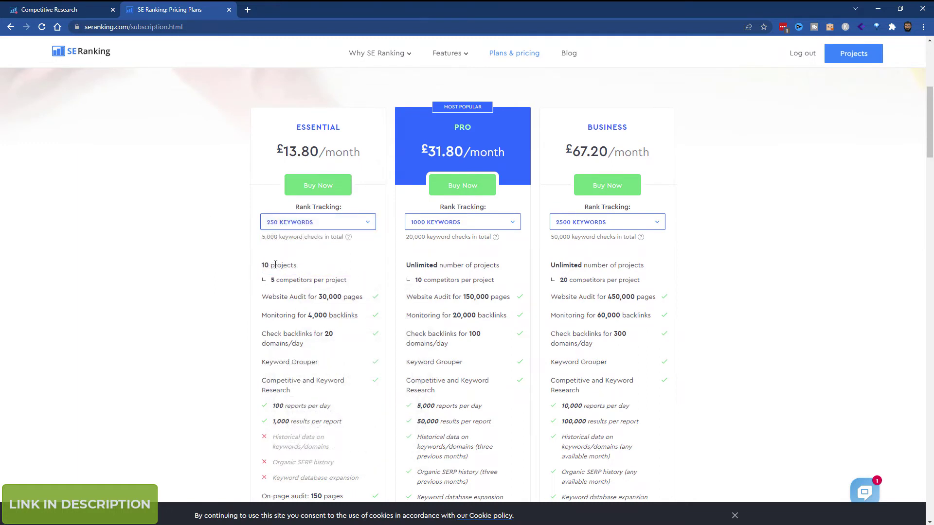
left_click(301, 223)
mouse_move(321, 301)
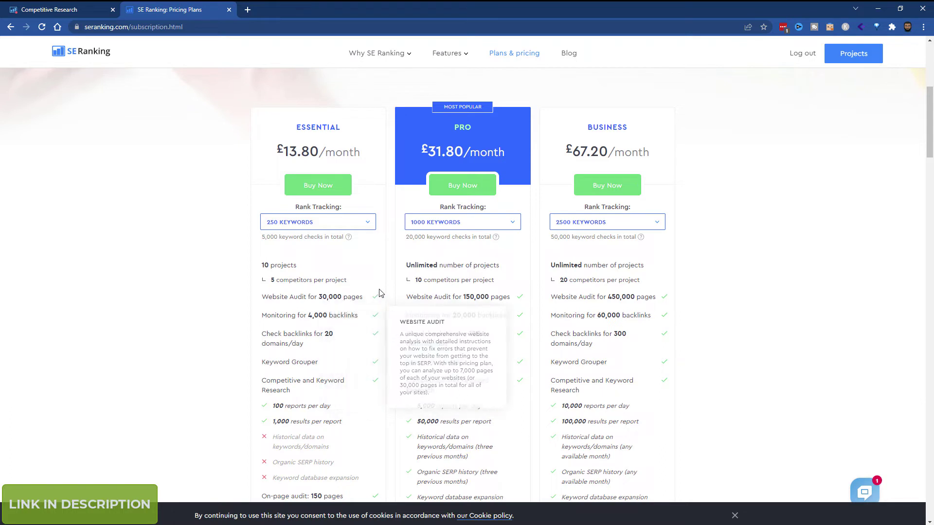
scroll(228, 297, "down", 2)
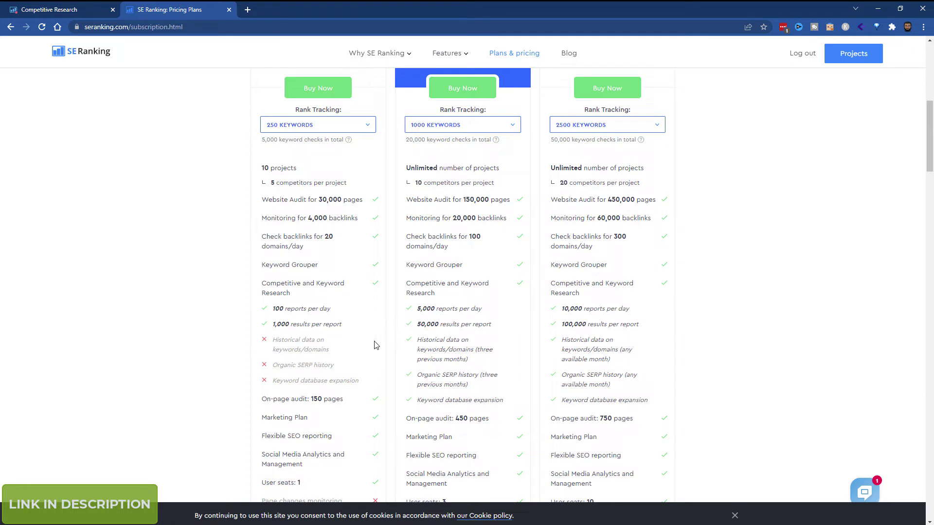
double_click(275, 309)
left_click(294, 321)
left_click_drag(273, 324, 326, 325)
left_click(325, 325)
Examine the Pro plan's price, competitor and backlink limits, research reports and results allowances, and compare keyword database expansion with the Essential plan.
scroll(508, 346, "up", 4)
scroll(467, 366, "down", 2)
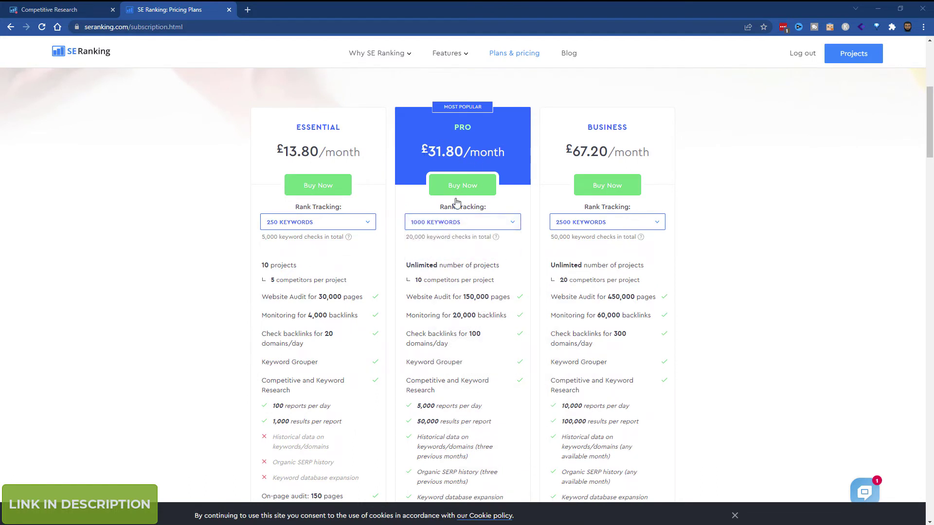
scroll(456, 202, "down", 1)
mouse_move(440, 234)
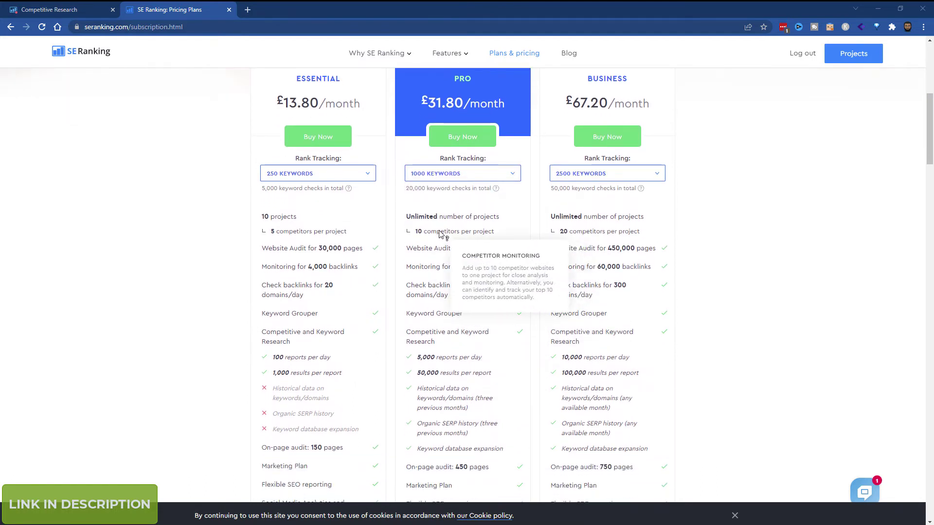
mouse_move(500, 269)
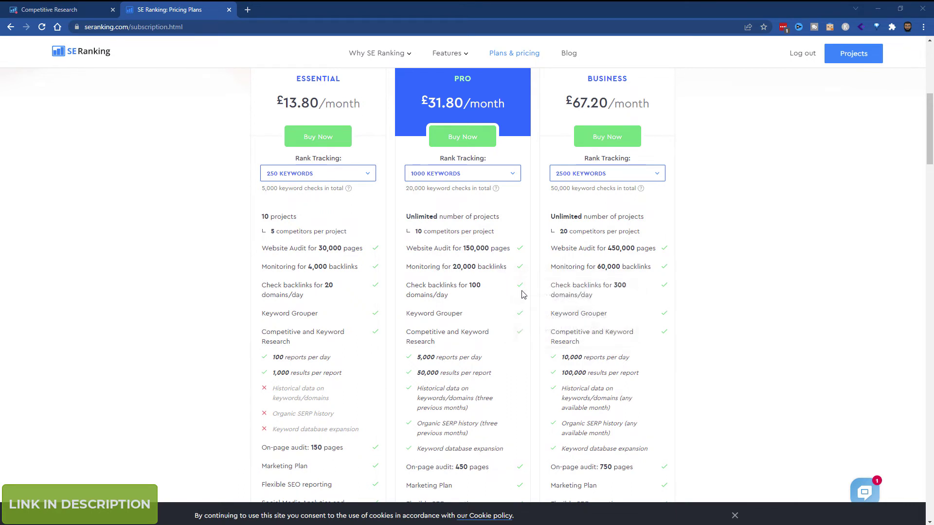
scroll(523, 294, "down", 2)
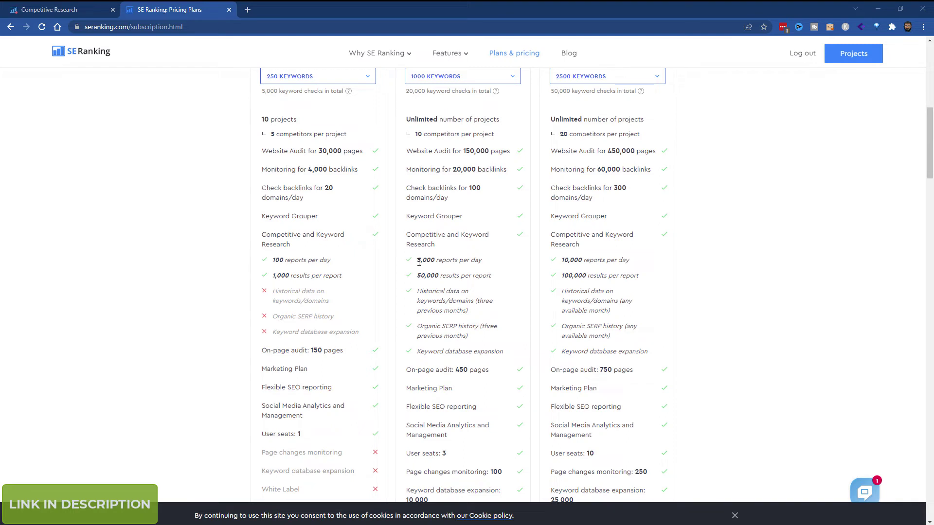
left_click_drag(419, 262, 437, 263)
left_click_drag(420, 276, 465, 275)
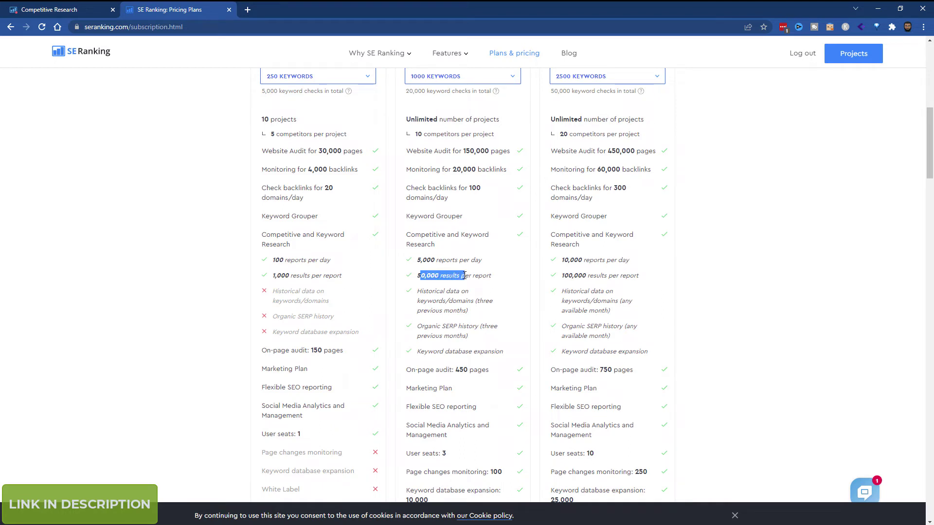
left_click(470, 275)
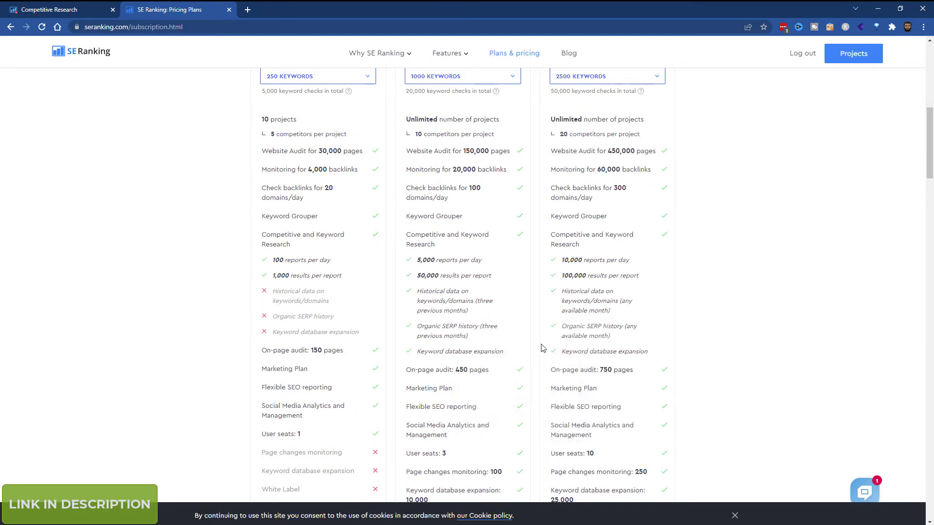
scroll(530, 332, "down", 1)
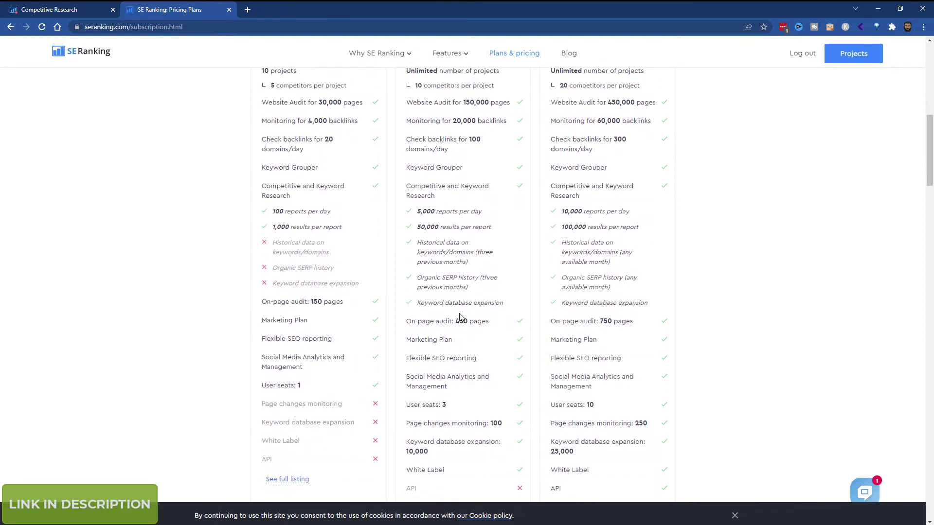
mouse_move(380, 310)
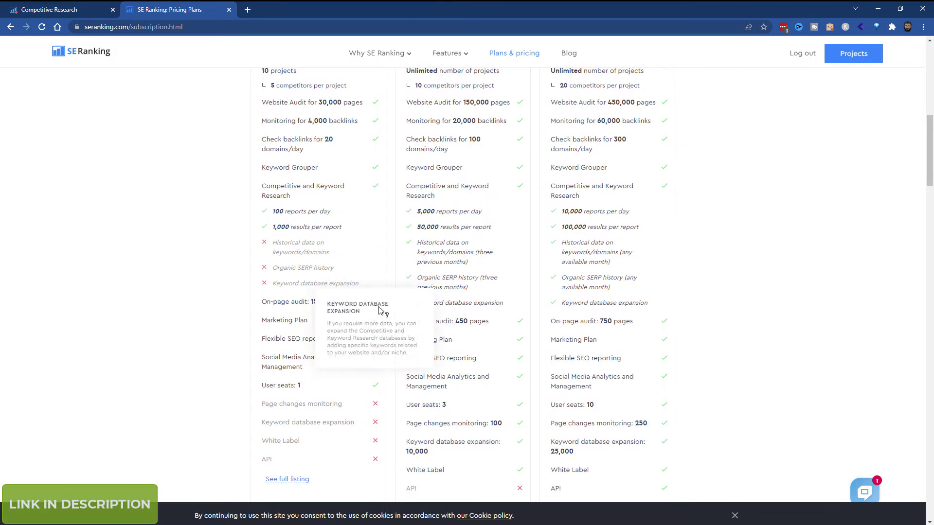
Set the subscription period to Annual and review the Essential, Pro and Business plan prices and the free migration offer.
scroll(380, 310, "down", 2)
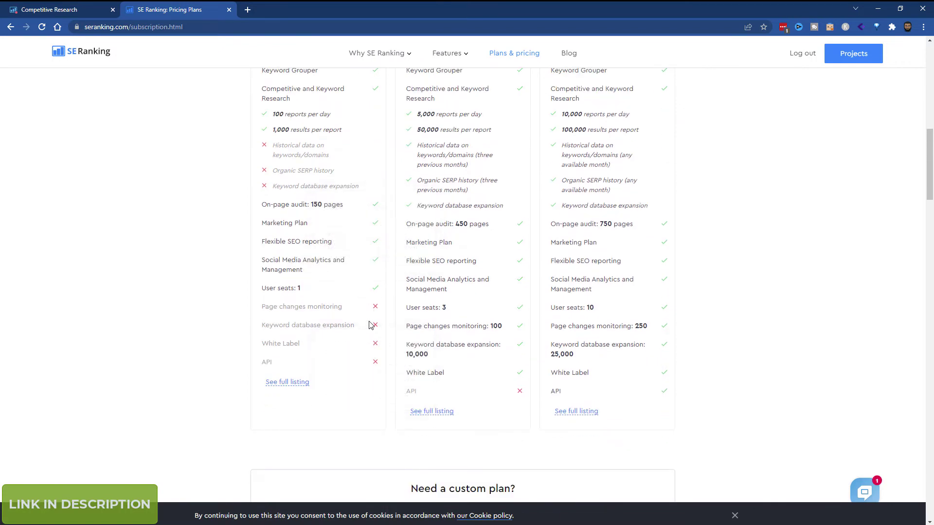
scroll(364, 334, "up", 3)
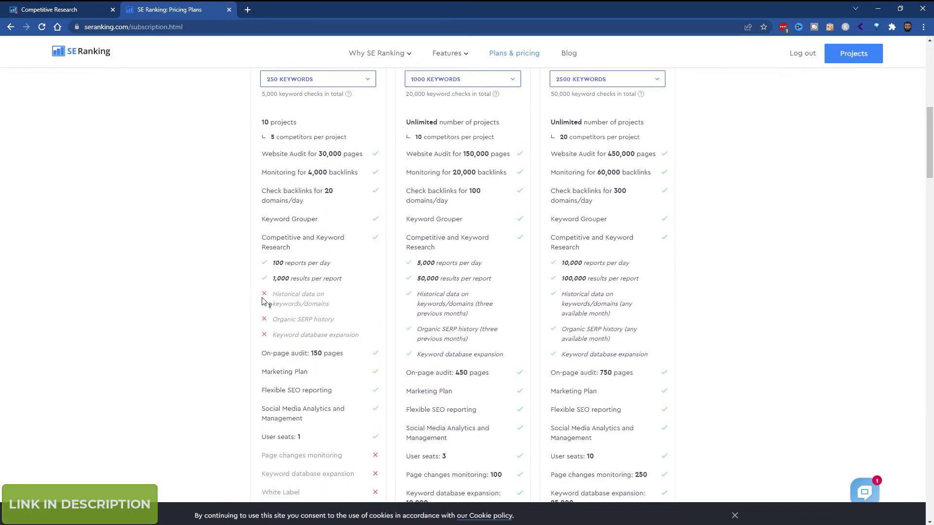
scroll(262, 304, "up", 5)
scroll(262, 305, "up", 2)
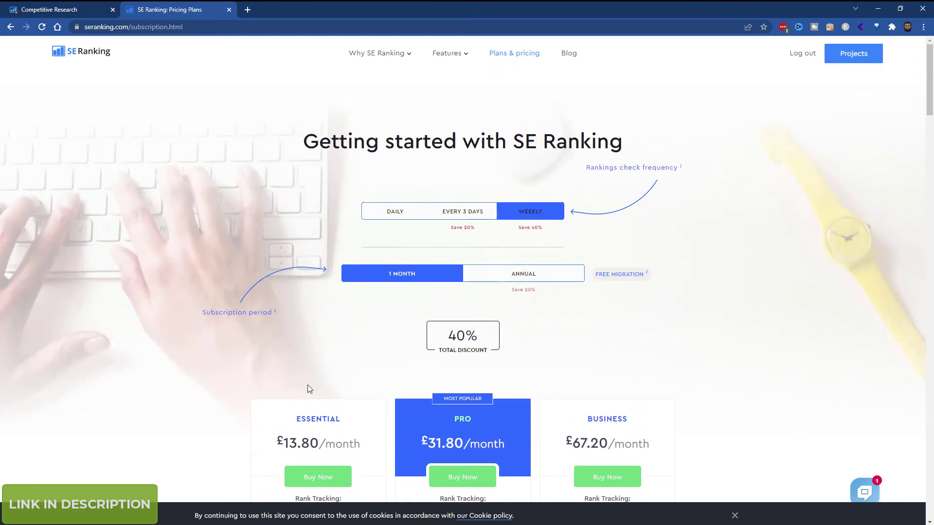
left_click(563, 273)
scroll(506, 350, "down", 2)
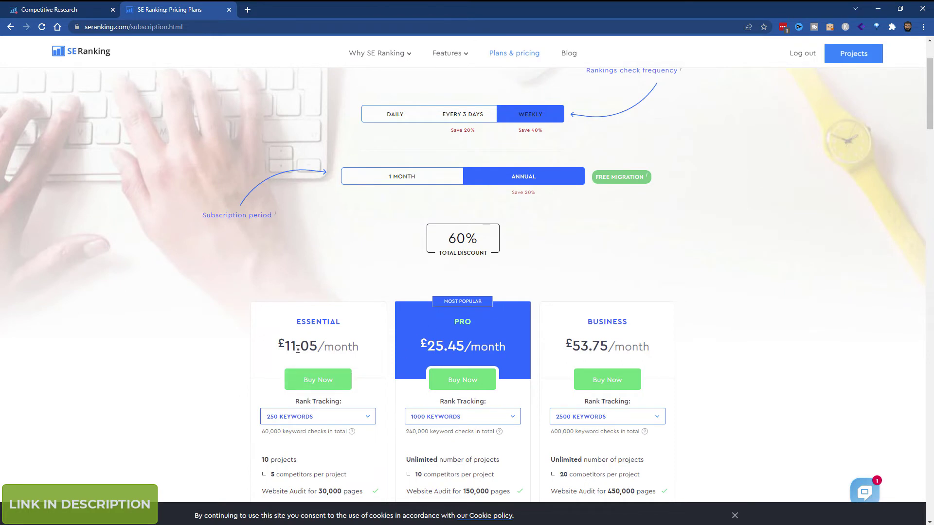
scroll(297, 349, "down", 3)
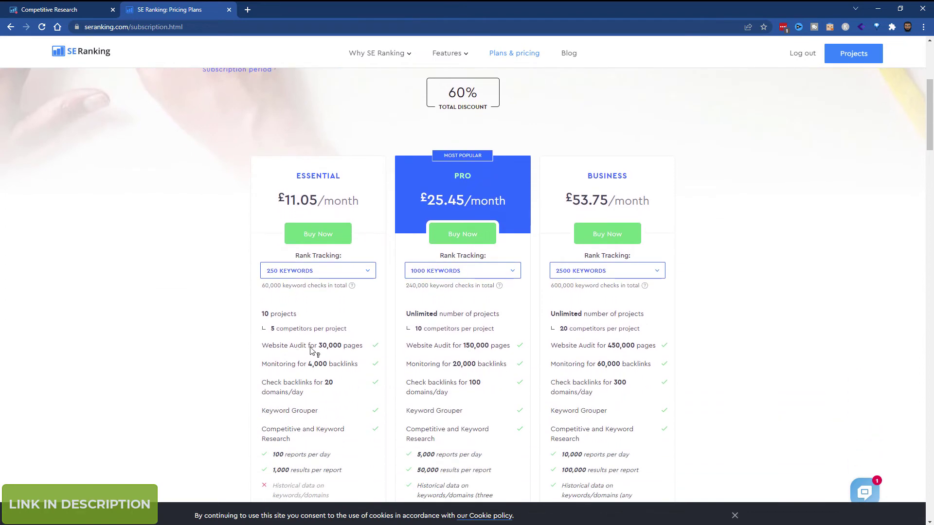
scroll(411, 307, "up", 2)
mouse_move(624, 131)
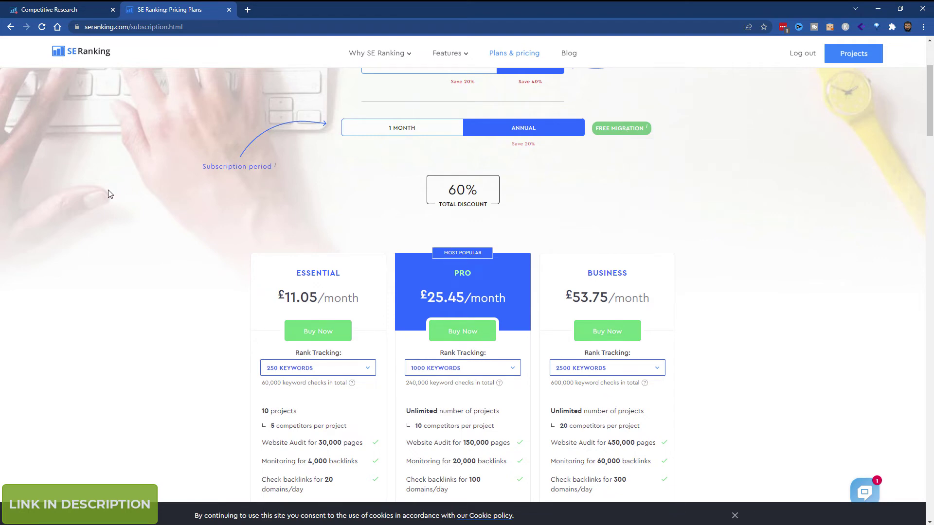
Dismiss the cookie notice and compare the feature lists of the three annual plans.
scroll(107, 193, "down", 2)
scroll(108, 194, "down", 5)
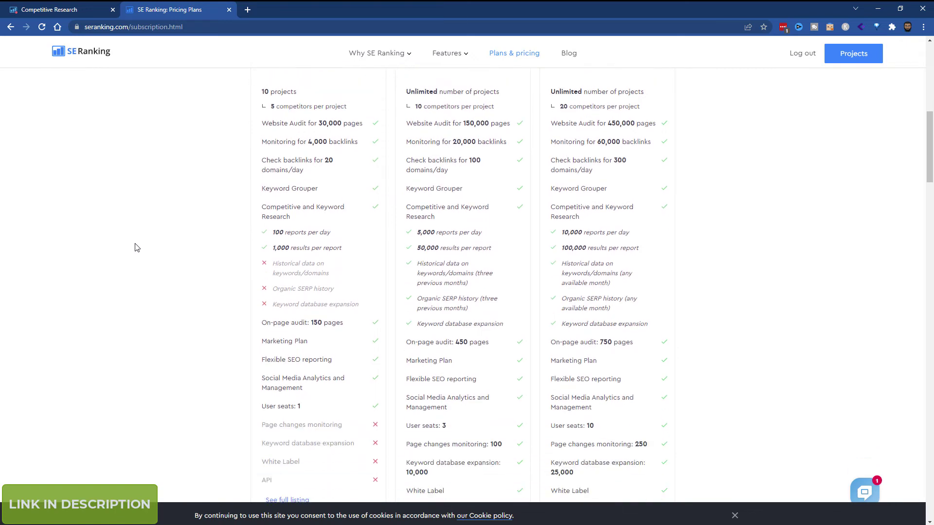
left_click(734, 515)
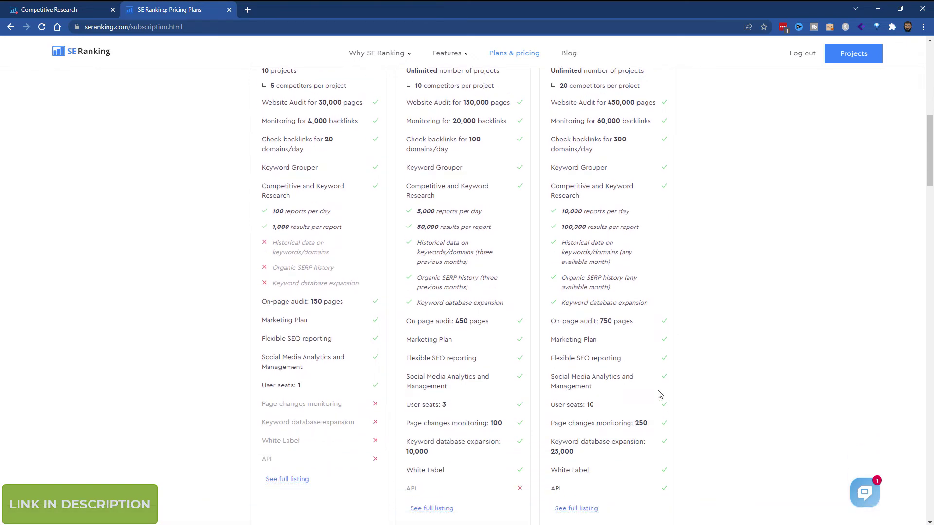
scroll(658, 392, "down", 4)
scroll(394, 346, "up", 2)
scroll(394, 346, "up", 5)
Return to the filtered walmart.com organic keywords report and export its keyword table in CSV format.
left_click(65, 9)
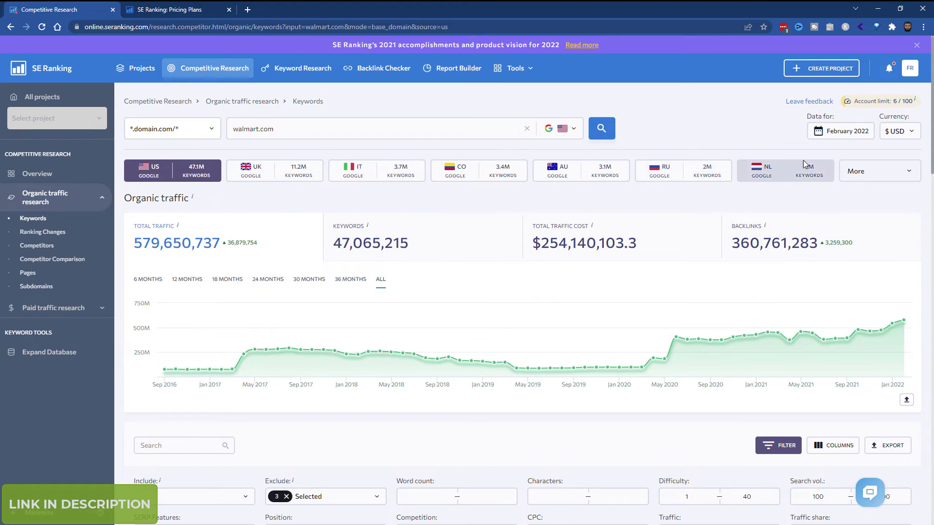
scroll(428, 341, "down", 8)
scroll(412, 419, "up", 8)
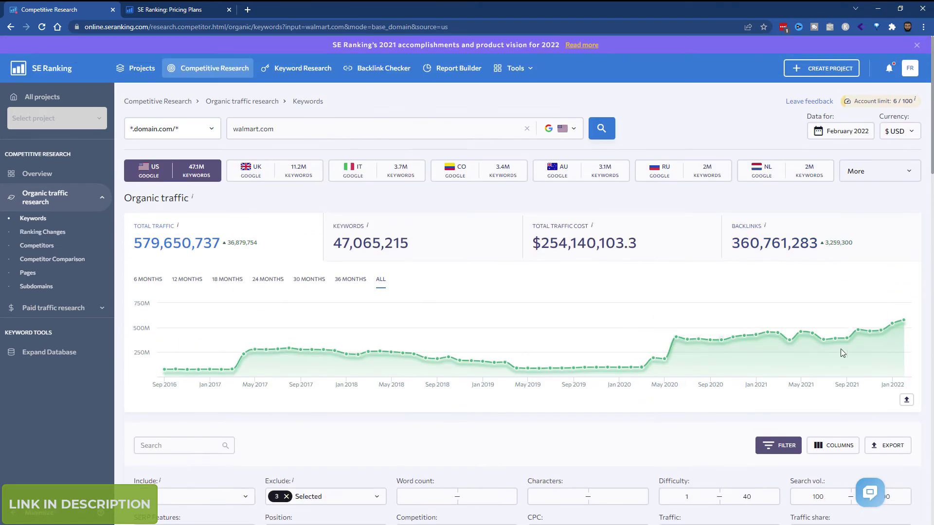
scroll(844, 354, "down", 4)
left_click(895, 251)
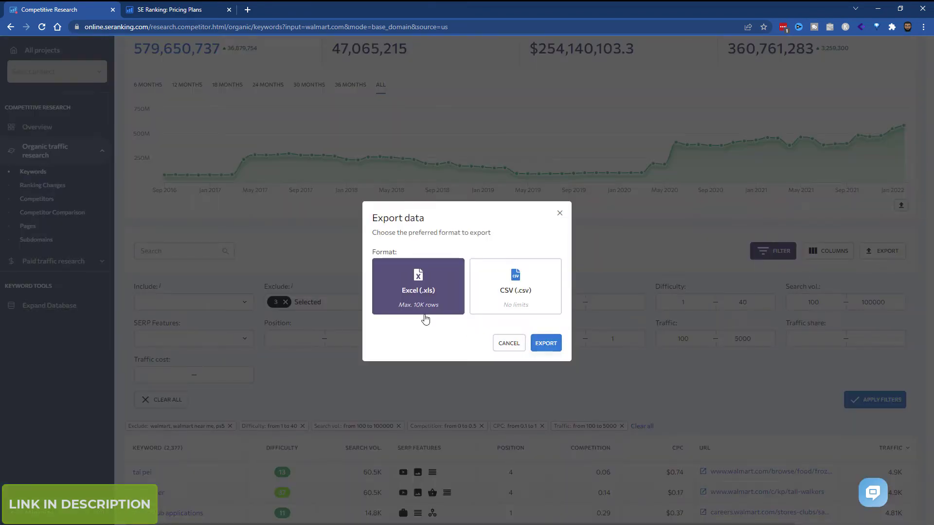
left_click(523, 292)
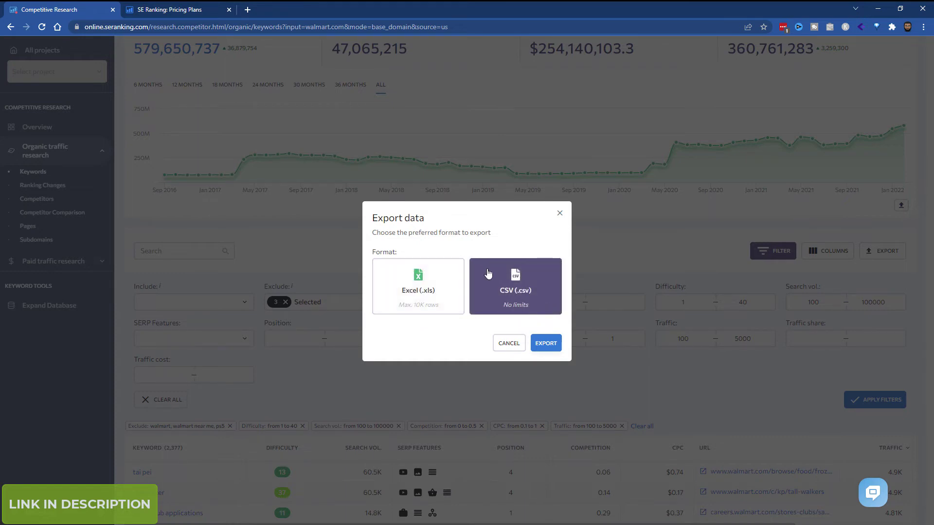
left_click(546, 344)
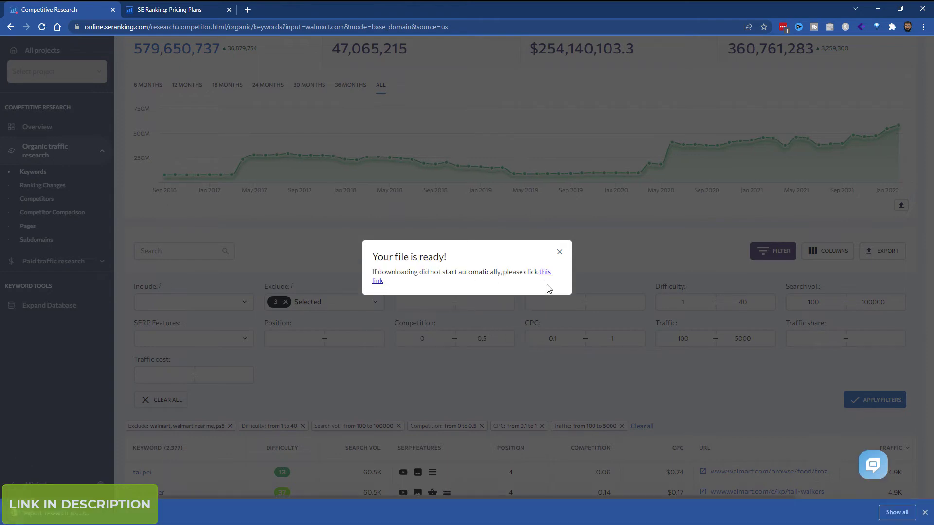
left_click(560, 252)
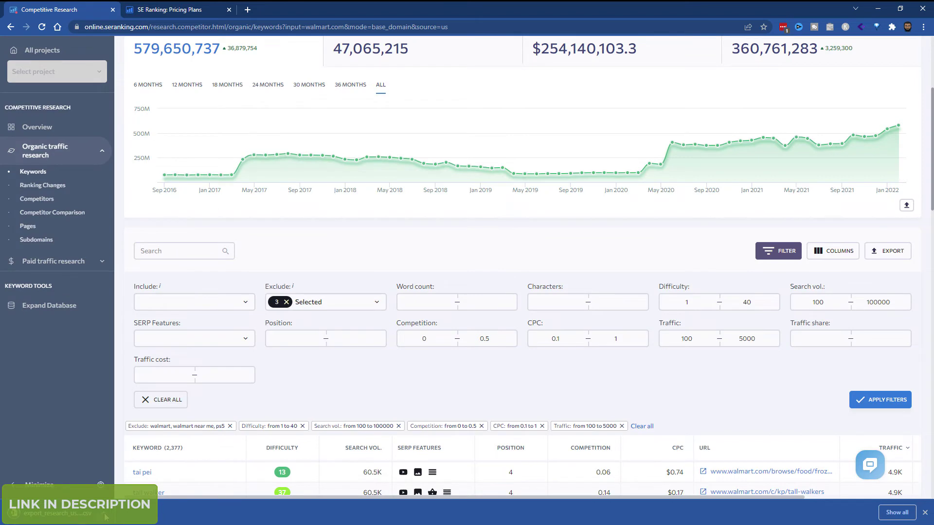
Open the downloaded walmart.com keyword export in Excel and maximize its window.
left_click(106, 516)
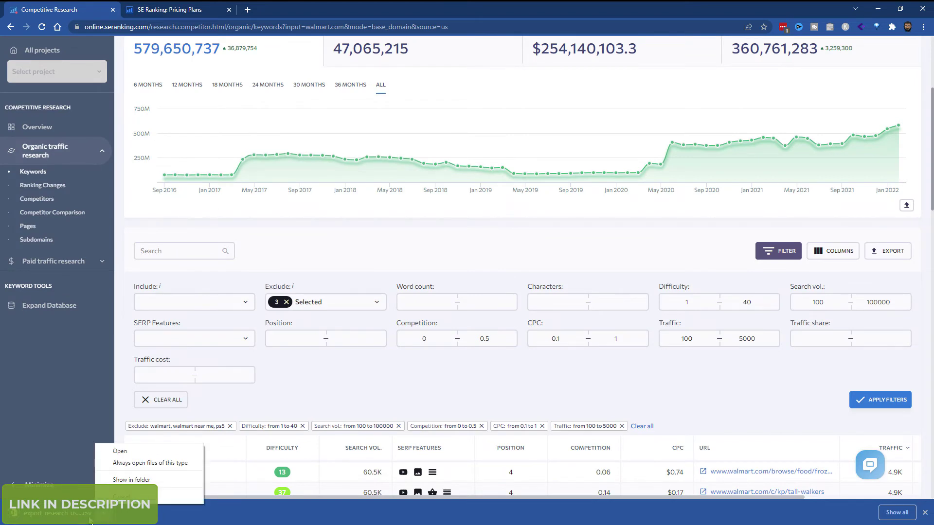
left_click(120, 451)
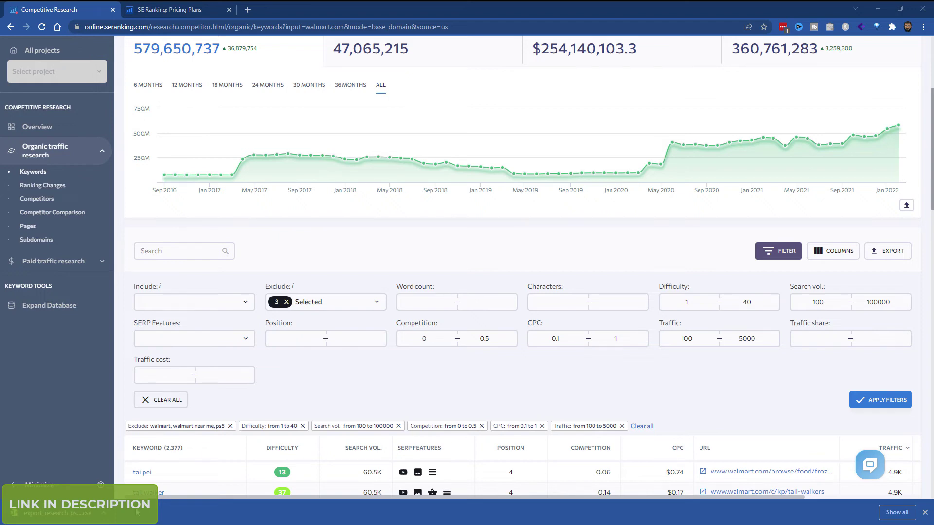
left_click(115, 516)
left_click(138, 477)
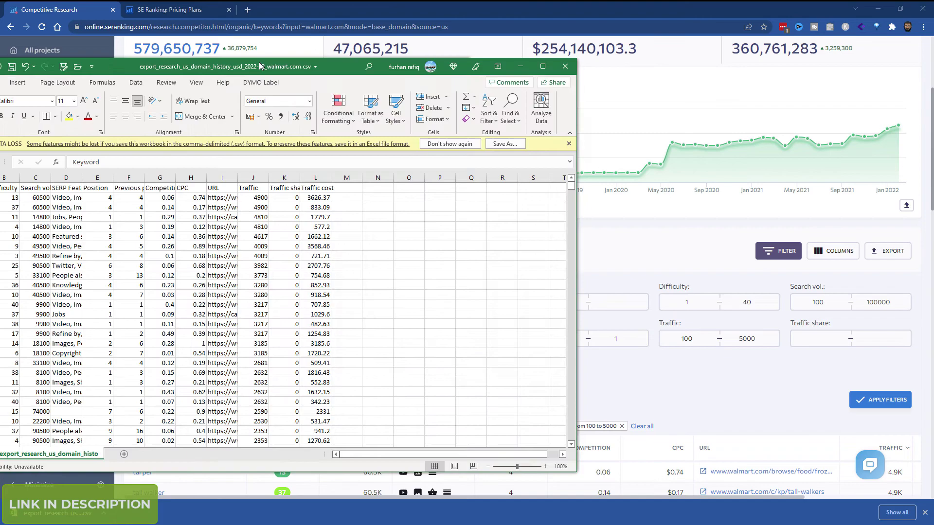
left_click_drag(112, 62, 256, 42)
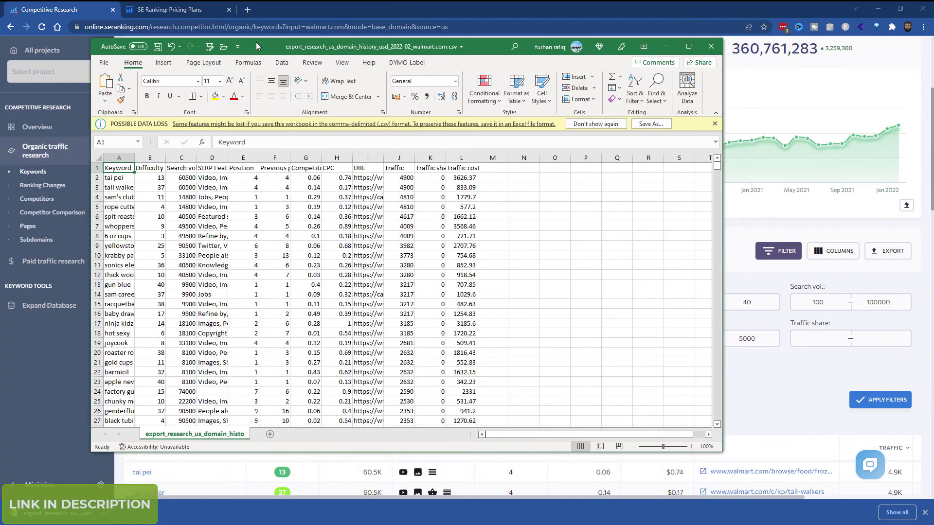
left_click(695, 50)
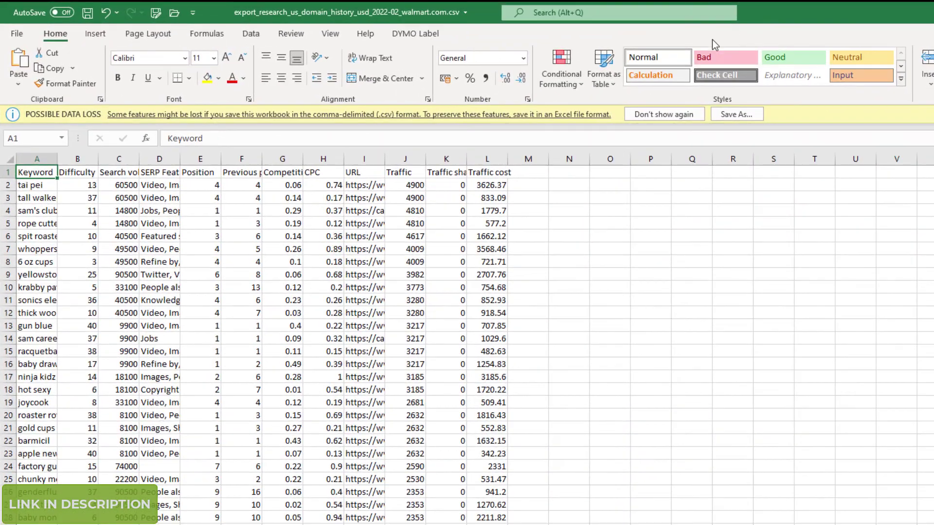
Fit the Keyword column to its contents and look through the exported keyword rows.
double_click(57, 159)
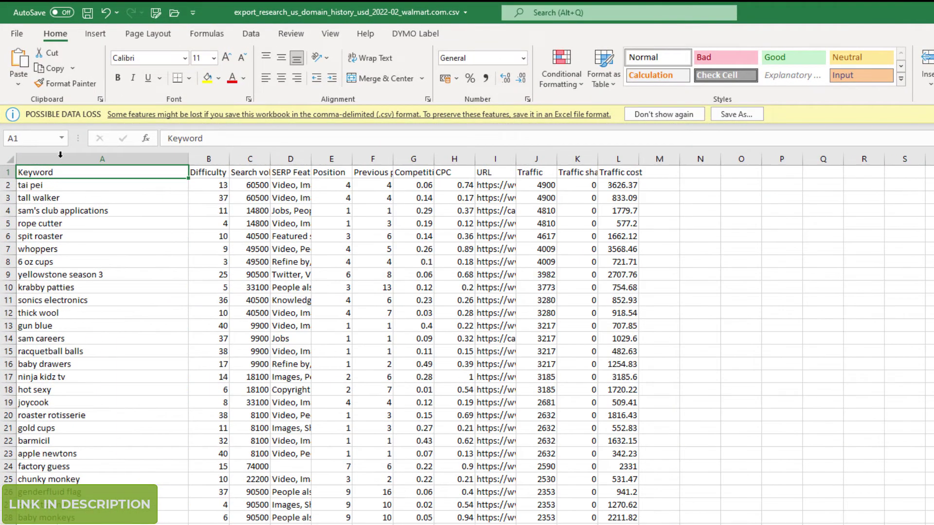
scroll(467, 341, "down", 20)
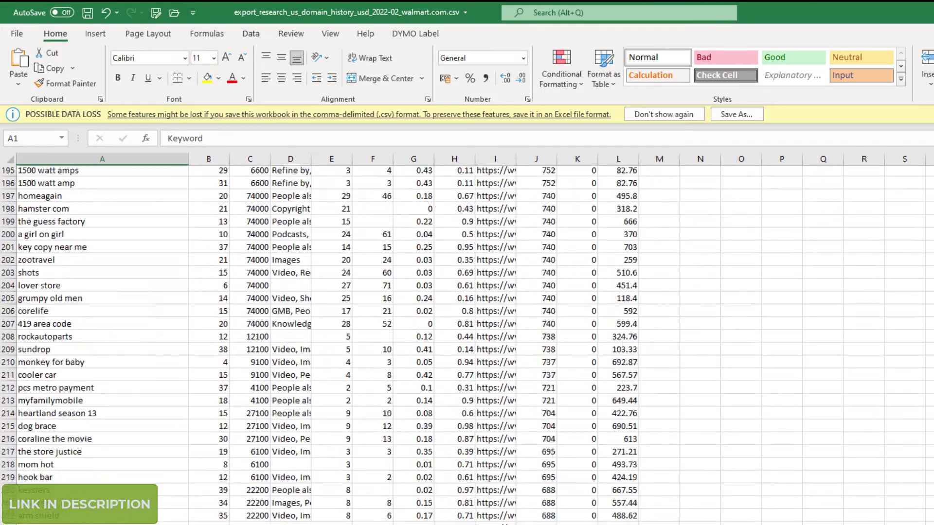
scroll(467, 341, "down", 20)
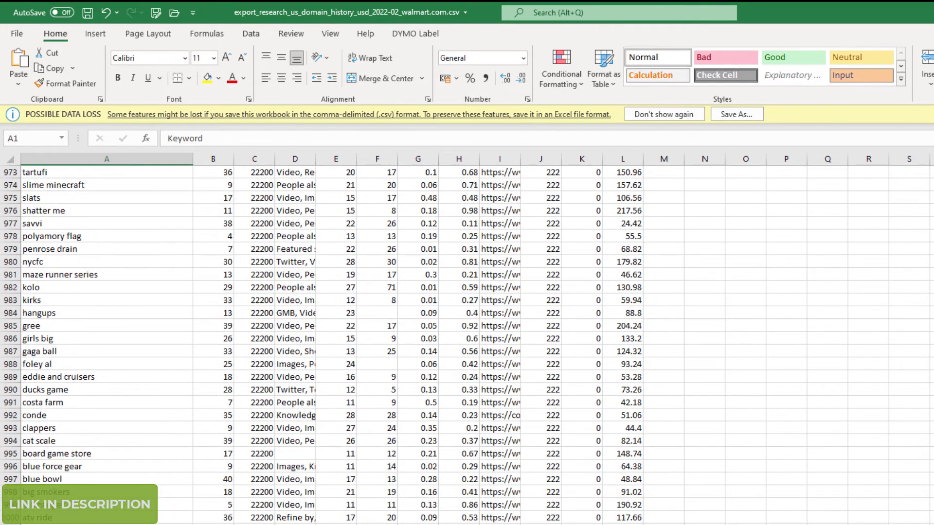
scroll(467, 341, "up", 3)
scroll(467, 340, "up", 20)
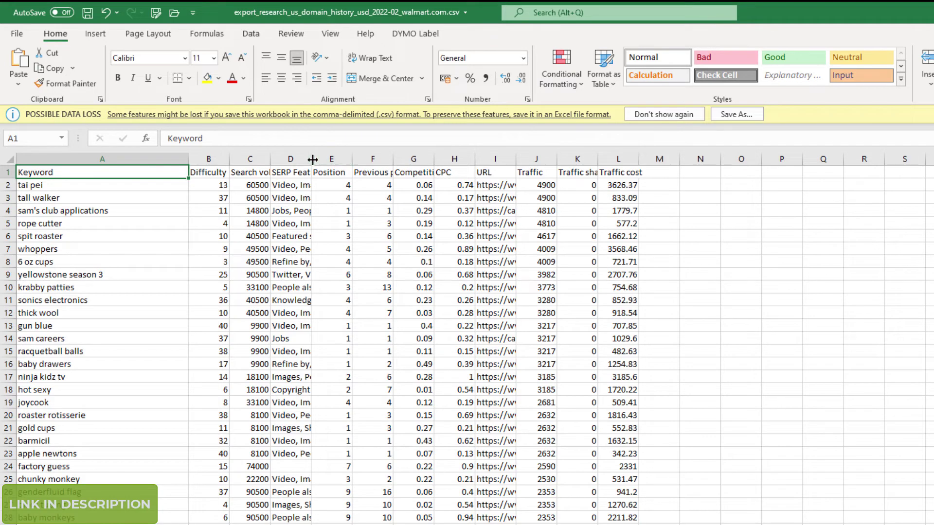
Fit the SERP Features and Search vol. columns to their contents and widen the URL column.
left_click(317, 211)
double_click(310, 159)
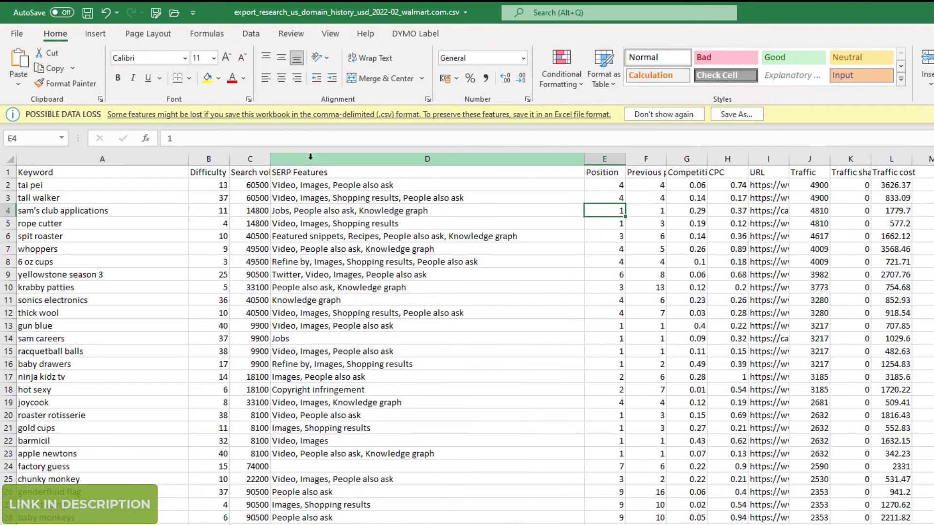
double_click(270, 159)
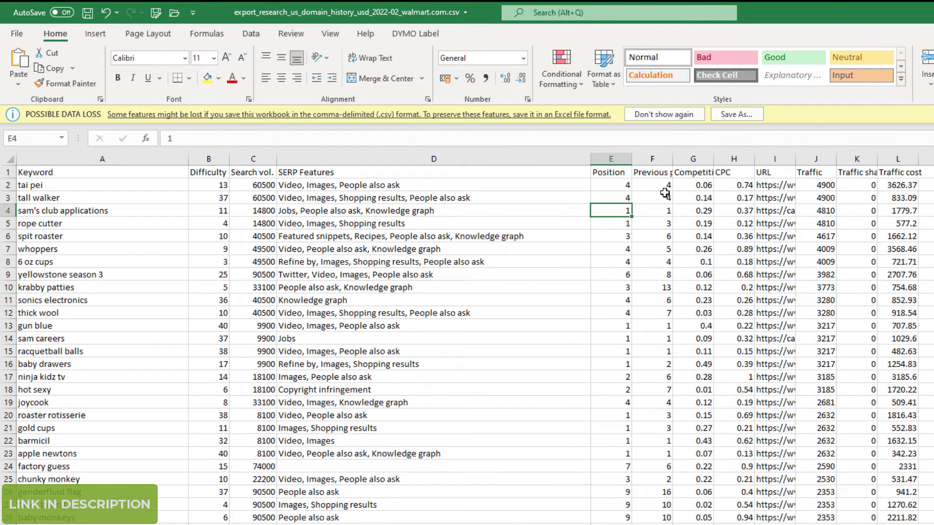
left_click_drag(795, 159, 859, 159)
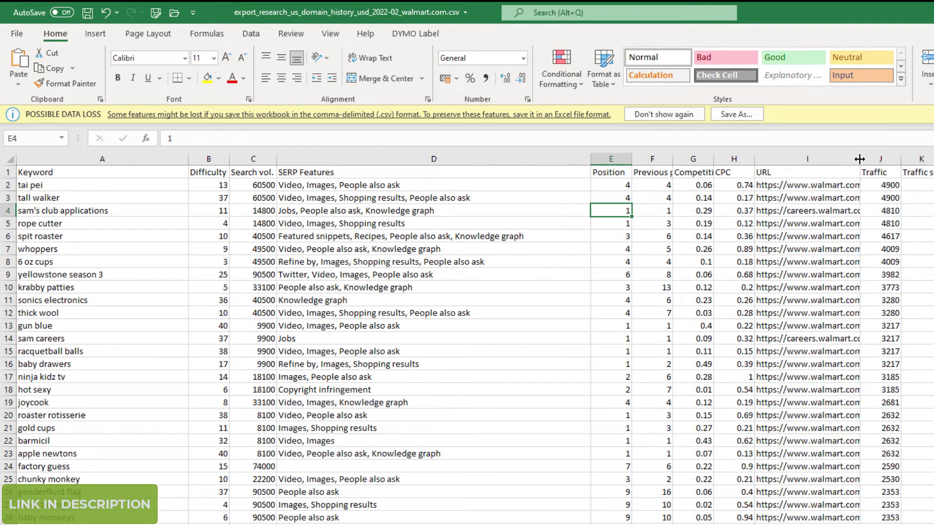
Convert the data range A1:L1001 into a table with headers.
left_click(94, 191)
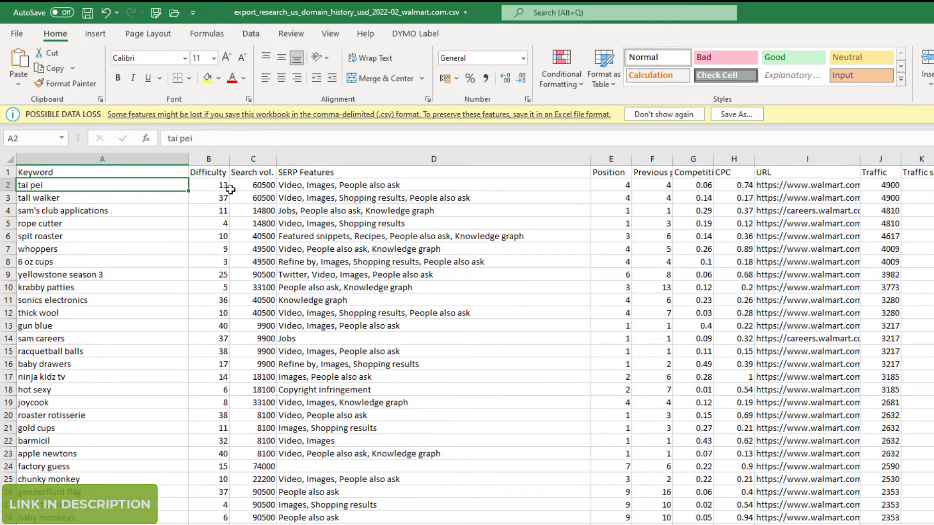
left_click(116, 399)
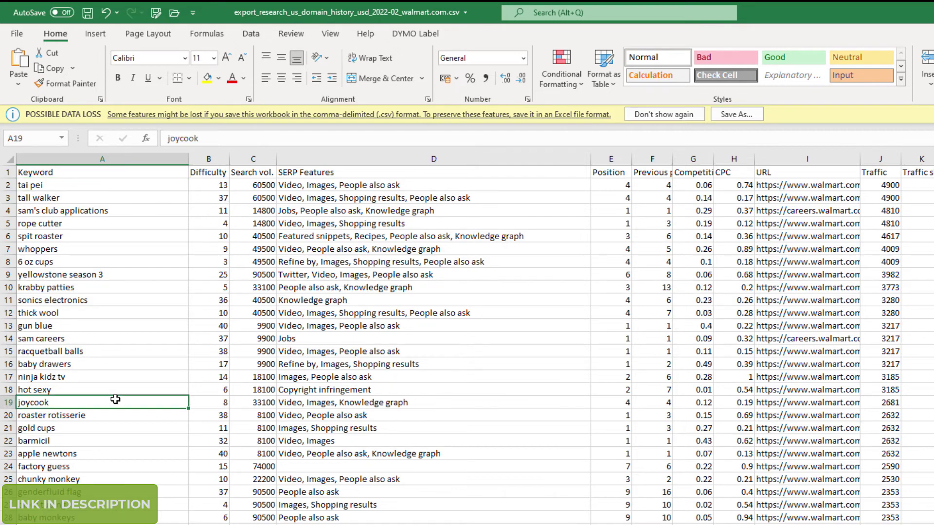
key("ctrl+t")
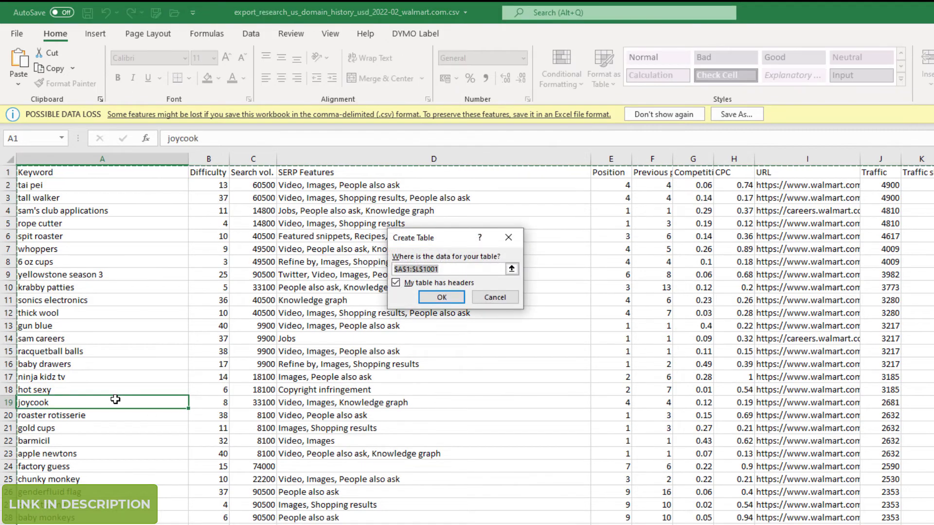
left_click(437, 297)
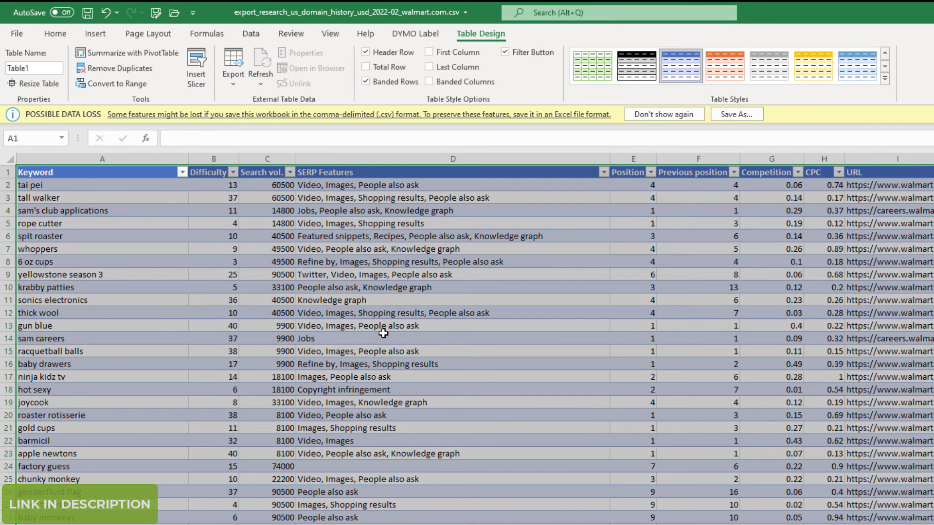
left_click(384, 335)
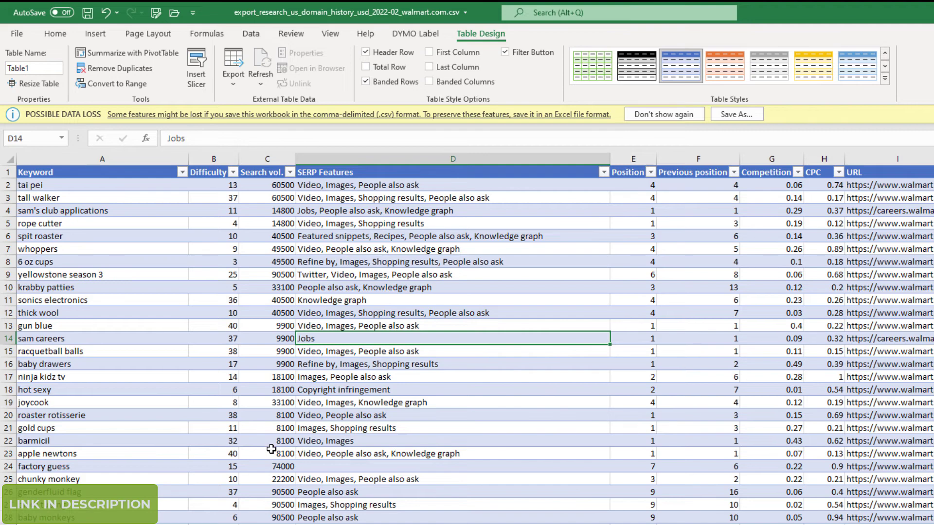
Sort the table by Search vol. from largest to smallest and check the yellowstone season 3 and black tubing keywords.
left_click(290, 173)
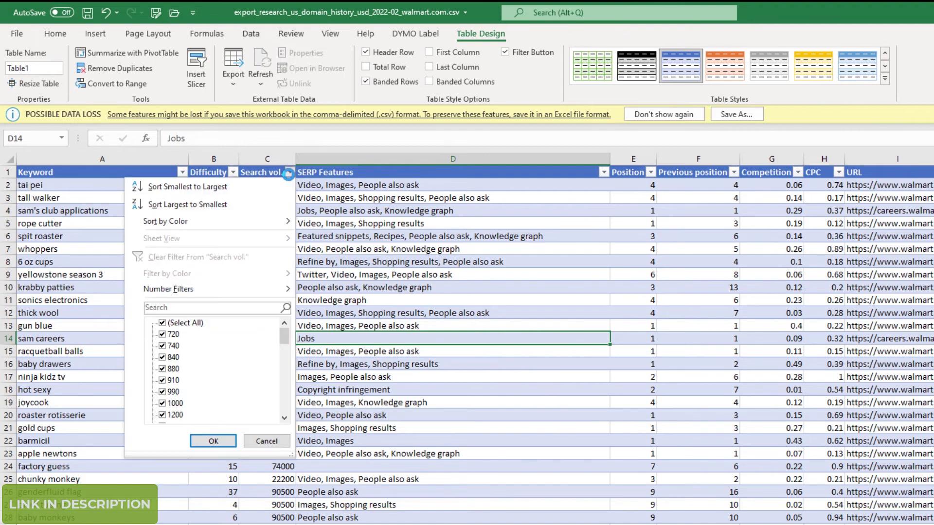
left_click(214, 204)
left_click(298, 236)
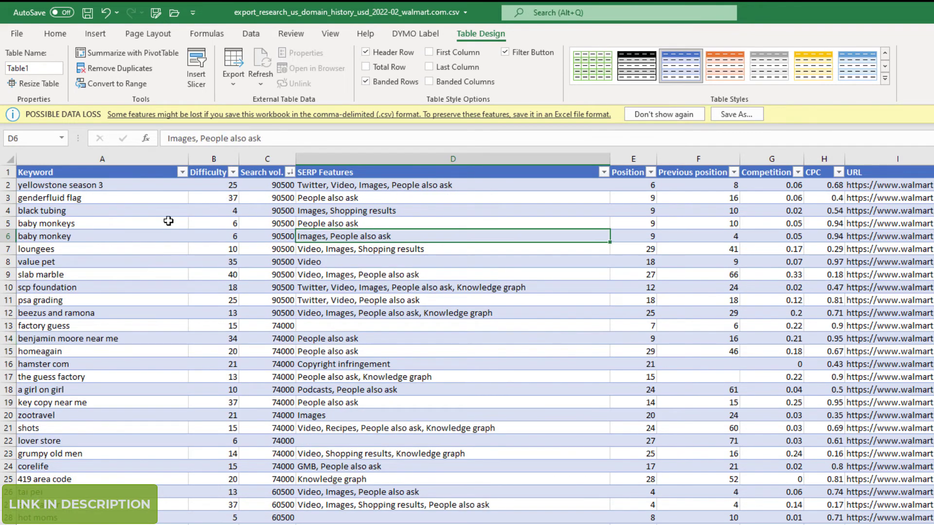
left_click(107, 187)
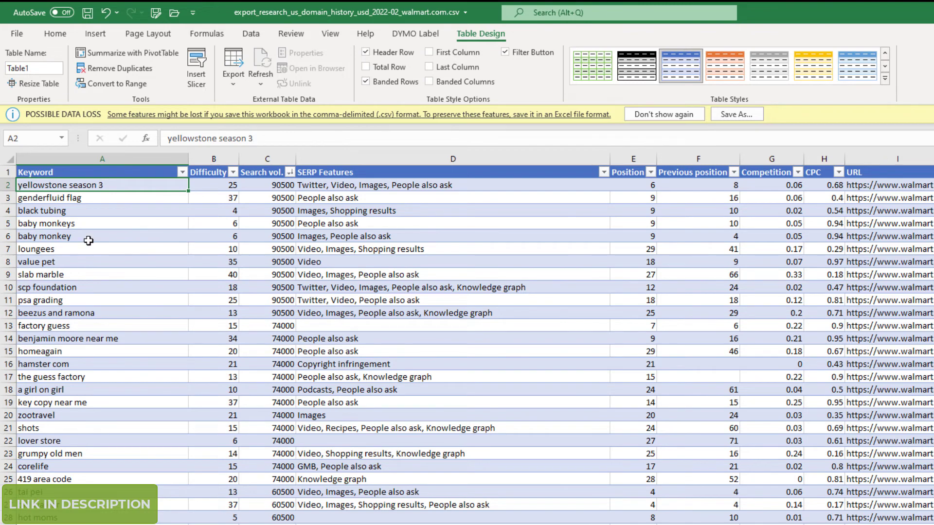
left_click(105, 210)
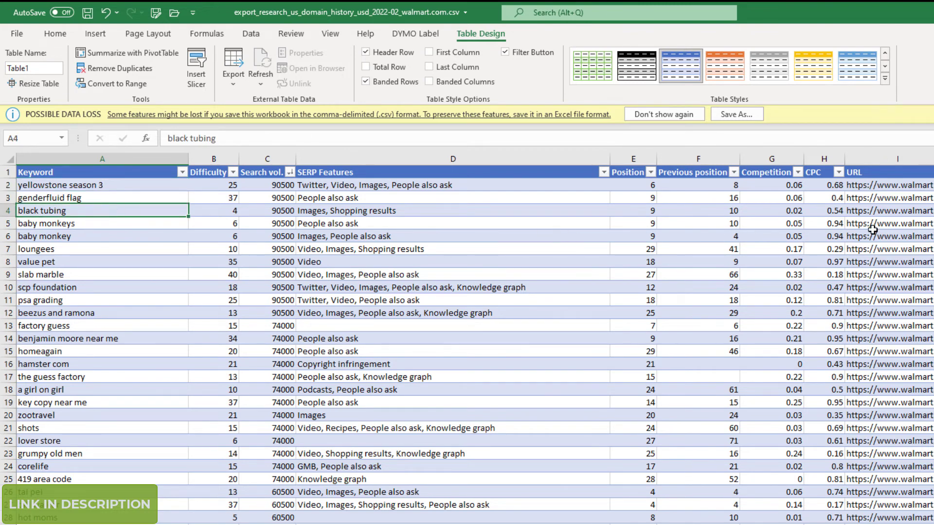
Copy the black tubing keyword's URL from the Excel table and open it in a new browser tab.
left_click(901, 211)
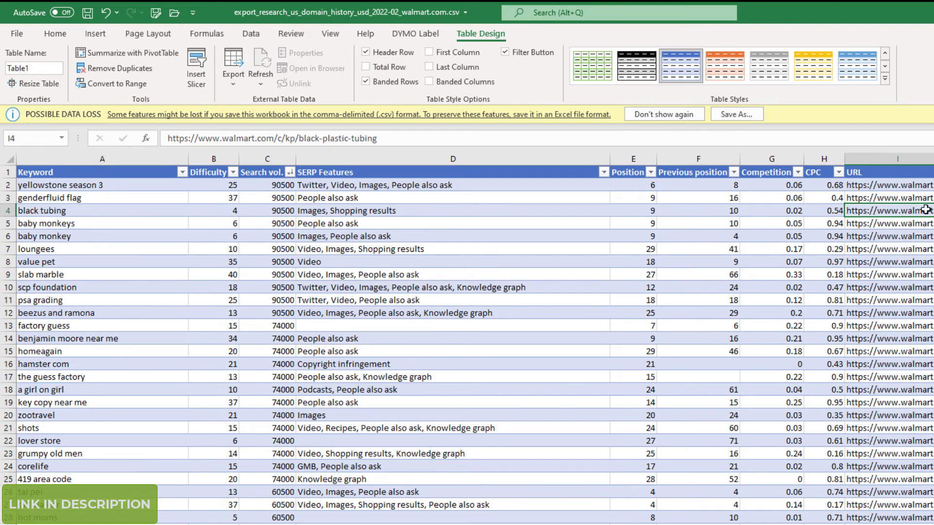
key("ctrl+c")
left_click(851, 8)
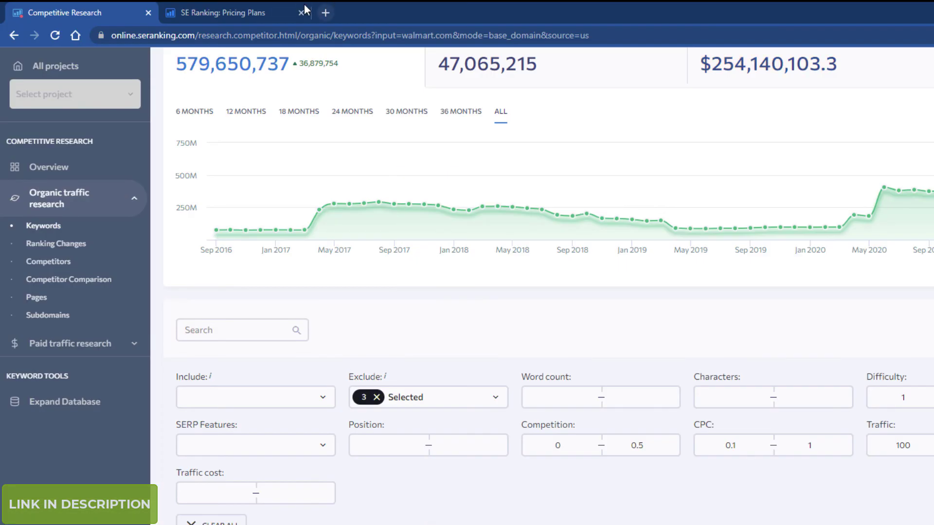
left_click(324, 13)
key("ctrl+v")
key("Return")
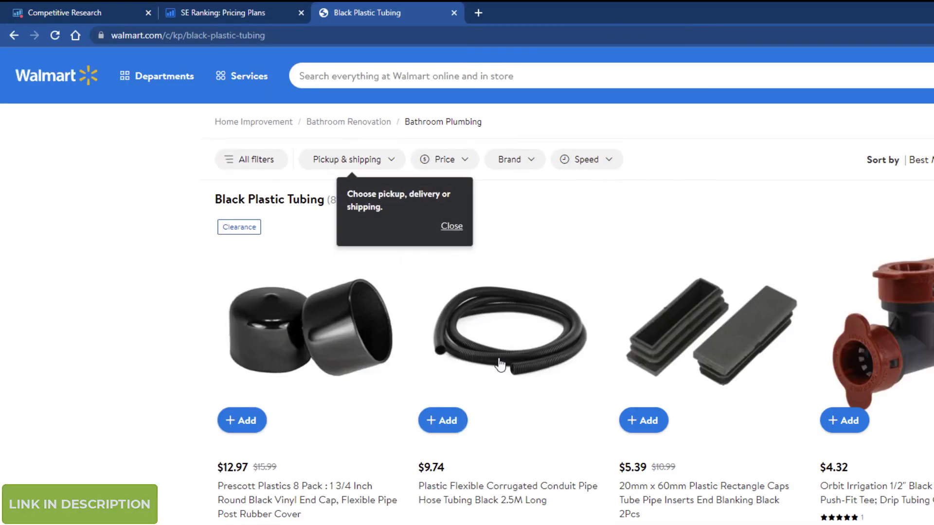
Look through the products on Walmart's Black Plastic Tubing page.
scroll(447, 397, "down", 4)
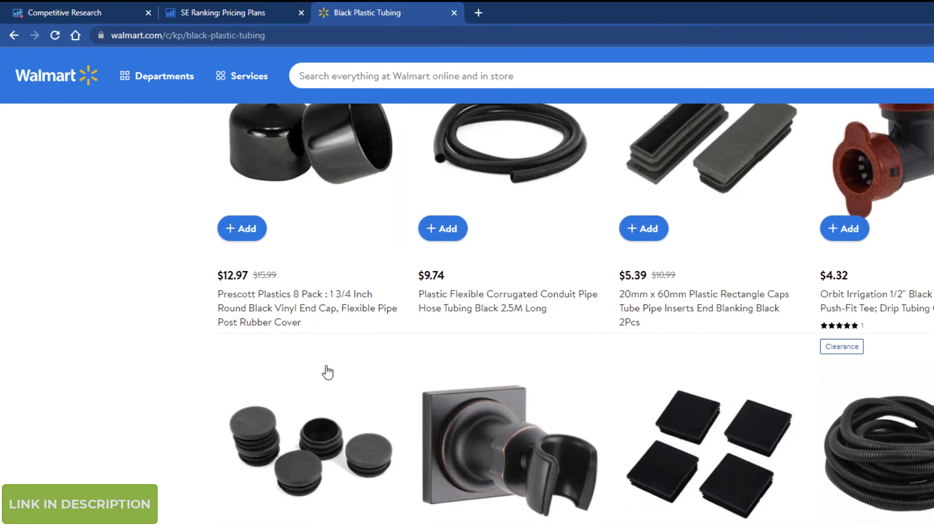
scroll(325, 371, "down", 1)
scroll(315, 371, "up", 5)
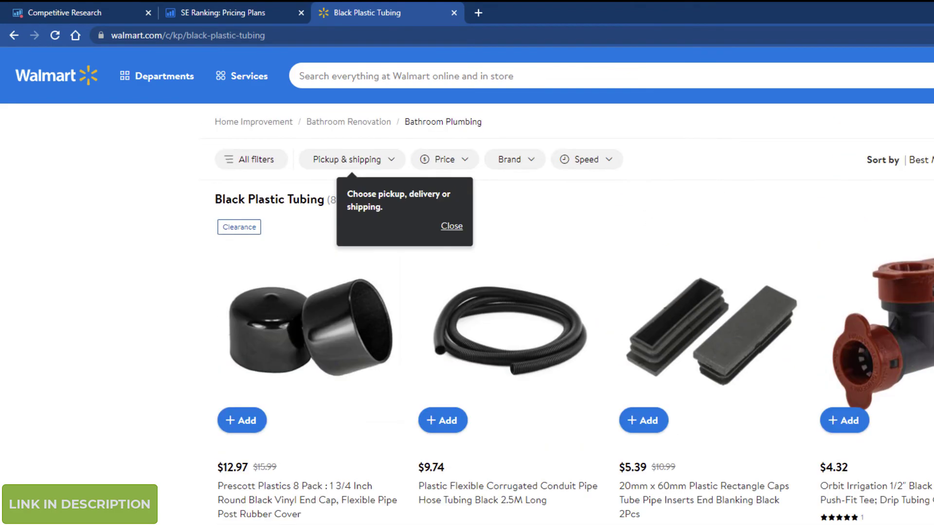
Recheck the black tubing keyword in the maximized Excel export, and close the Walmart page in the browser.
key("alt+Tab")
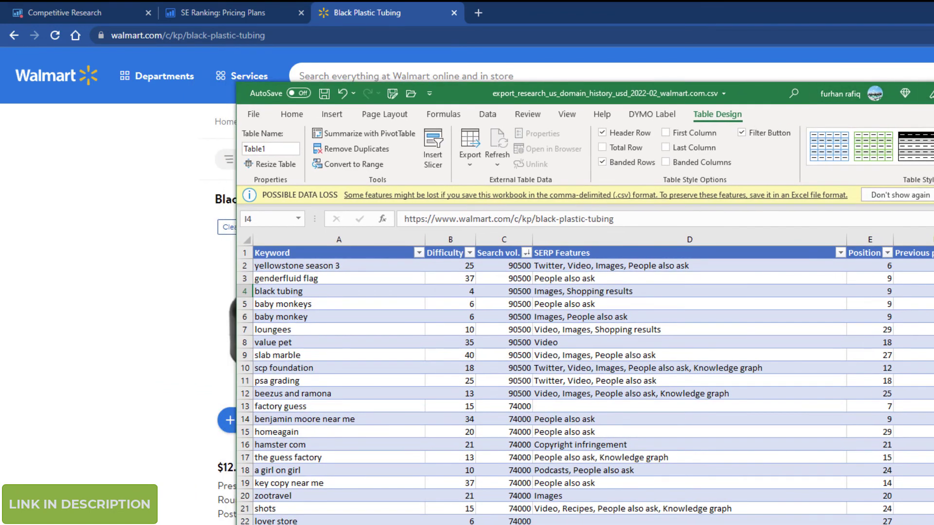
double_click(693, 92)
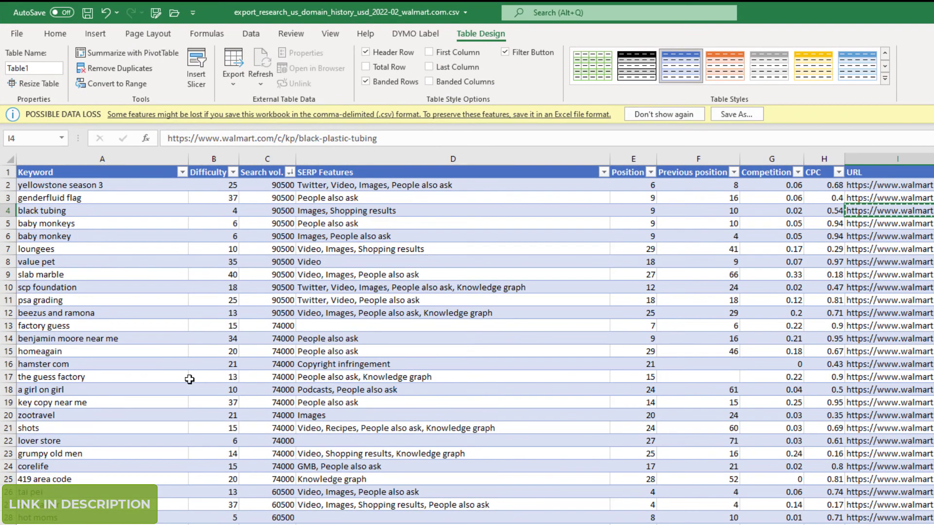
left_click(117, 210)
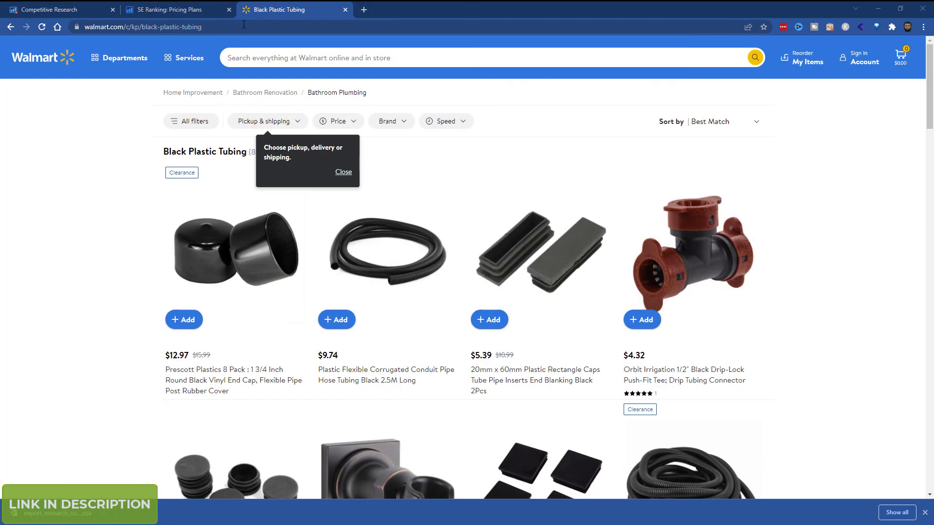
left_click(345, 10)
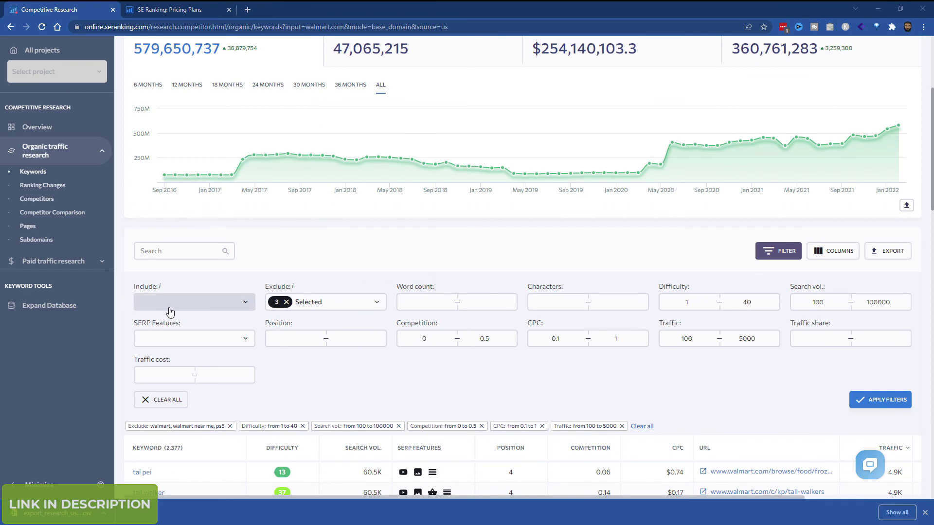
Review the filtered walmart.com keyword list and organic traffic overview in SE Ranking, dismissing the browser's download bar.
scroll(287, 407, "down", 2)
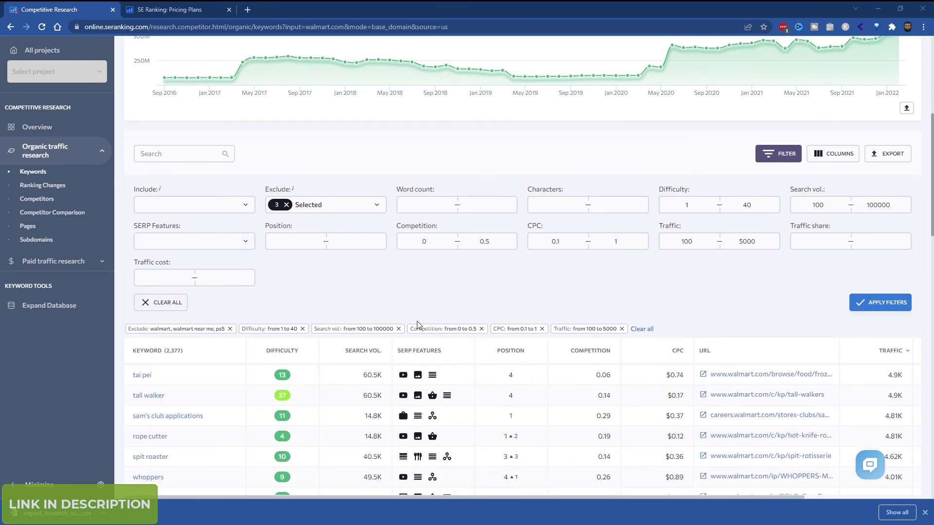
mouse_move(403, 419)
scroll(675, 291, "down", 10)
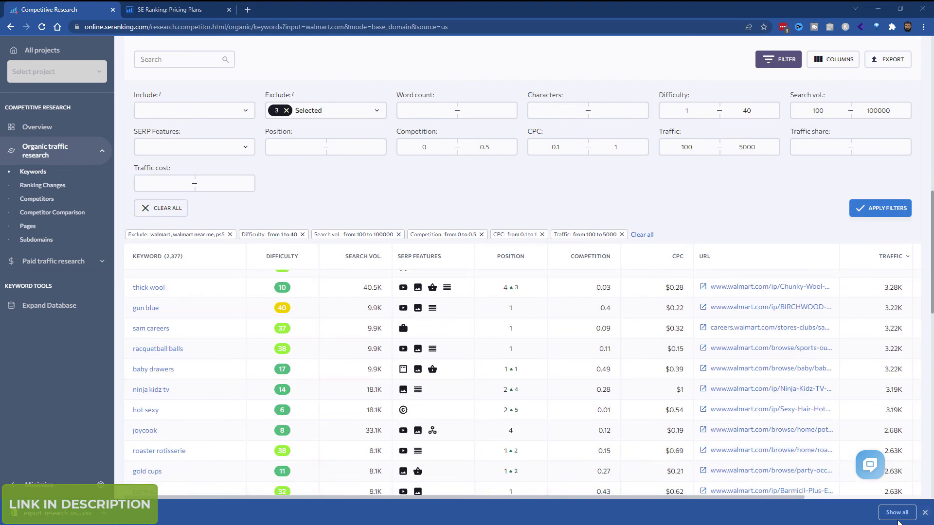
left_click(925, 512)
scroll(449, 333, "up", 4)
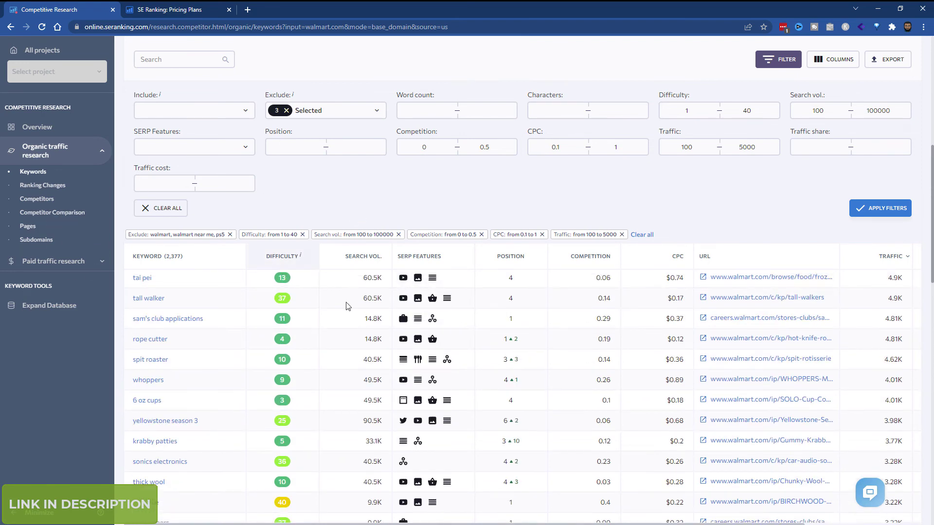
scroll(348, 307, "up", 8)
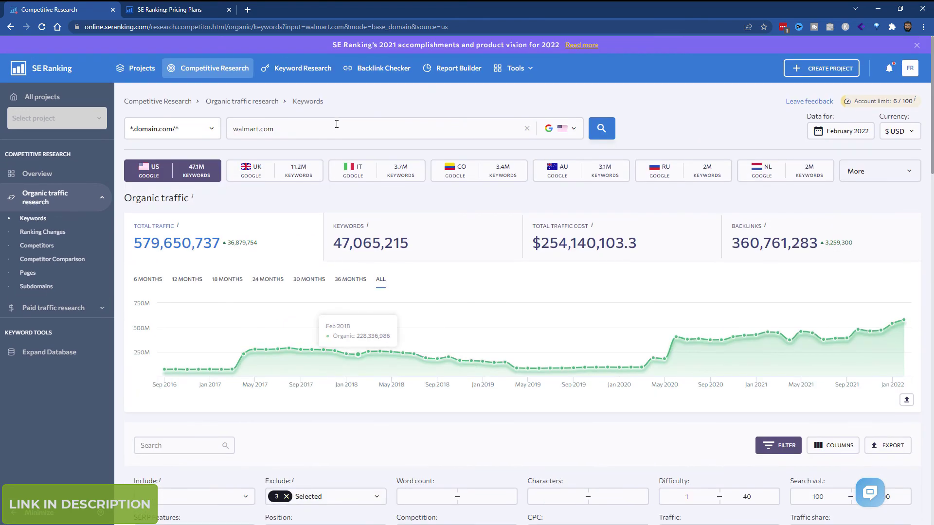
Visit the Projects, Keyword Research, Backlink Checker and Report Builder sections, and return to Competitive Research.
left_click(155, 71)
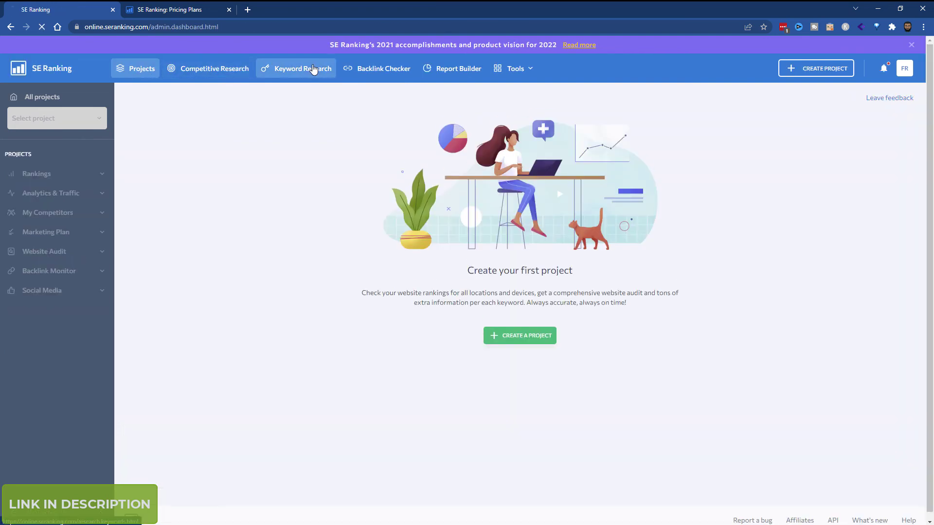
left_click(313, 70)
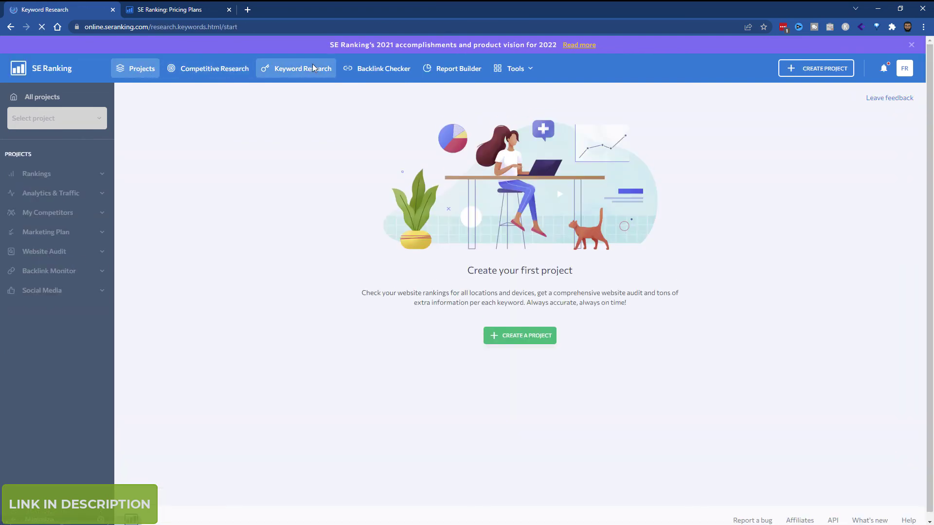
left_click(392, 69)
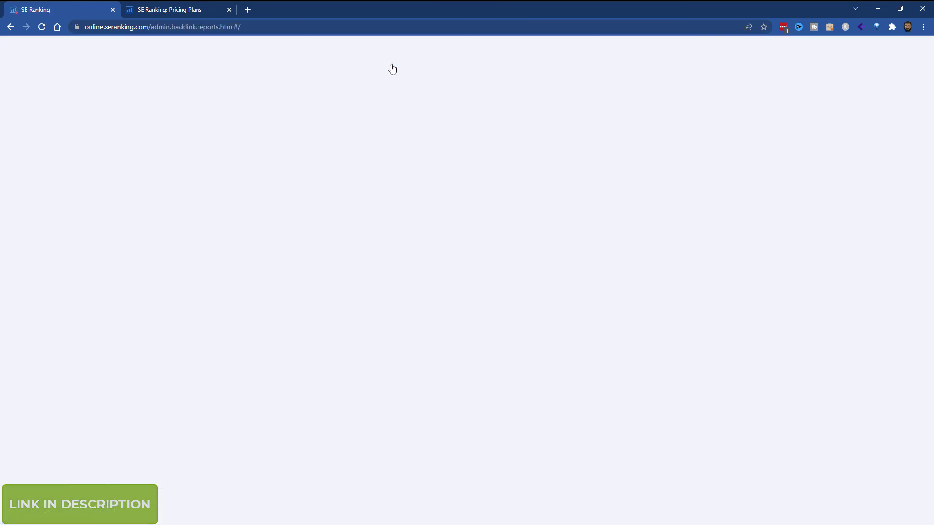
left_click(450, 71)
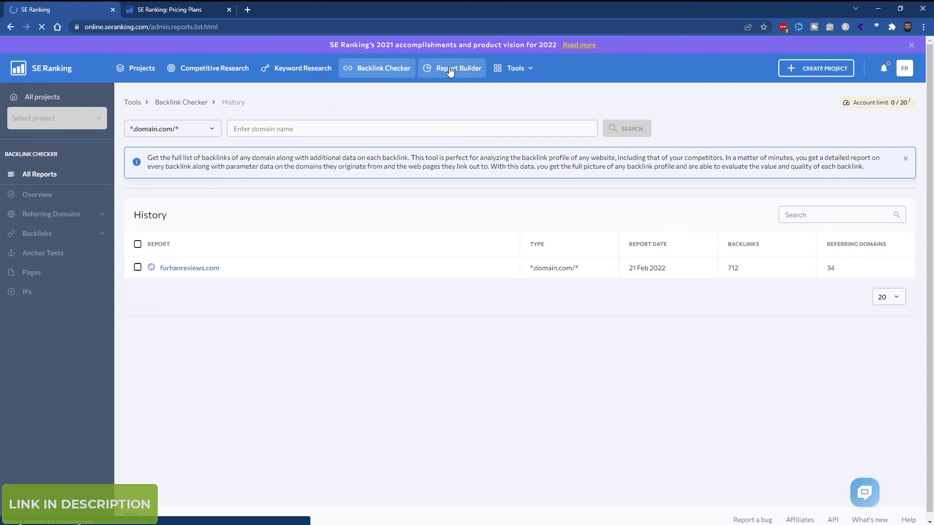
left_click(531, 69)
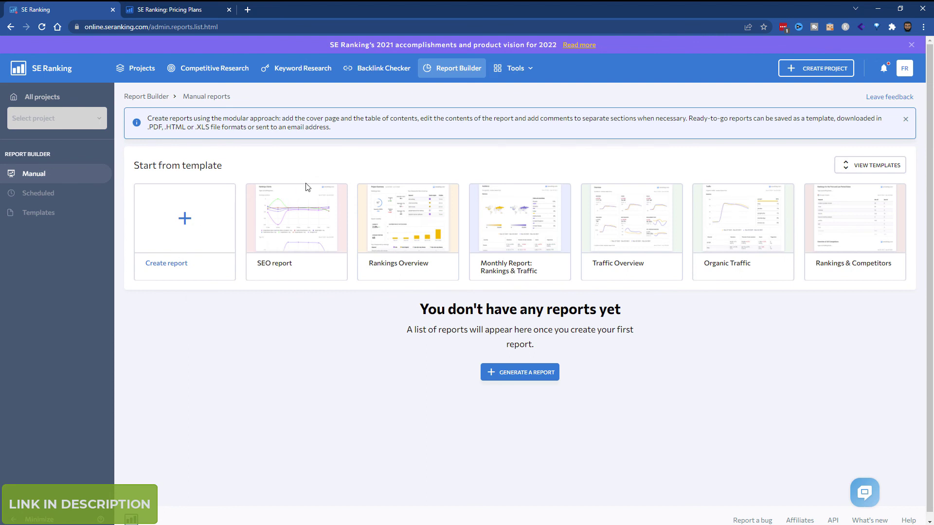
left_click(210, 72)
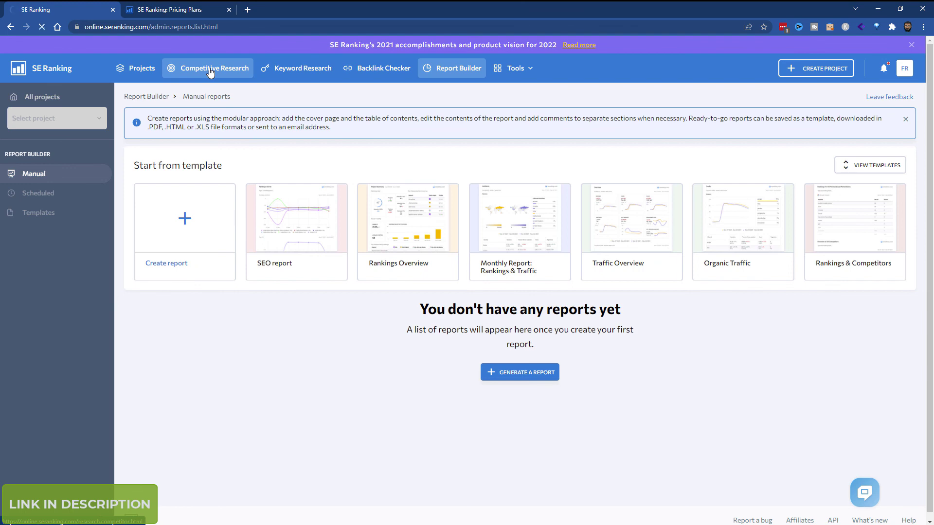
Examine the plans on the SE Ranking pricing page and show their prices for the 1-month subscription period.
key("ctrl+Tab")
scroll(812, 240, "up", 5)
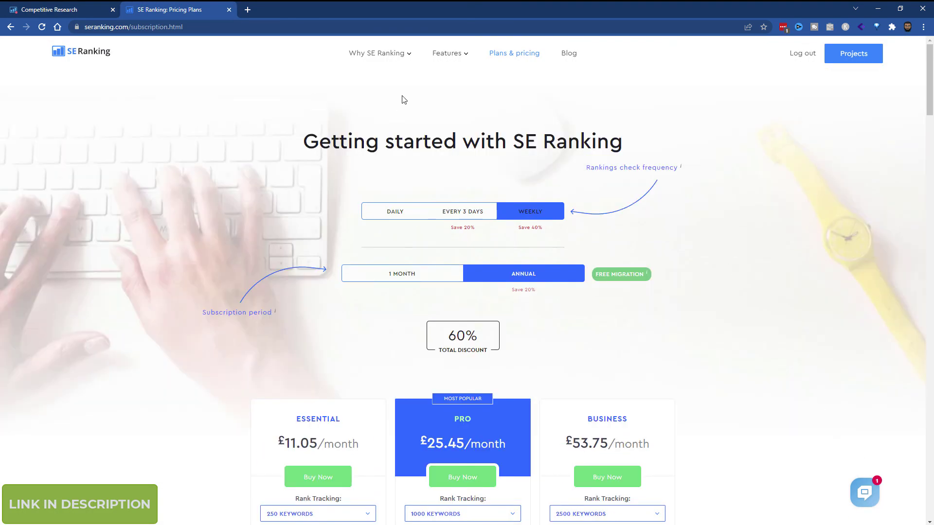
scroll(123, 285, "down", 4)
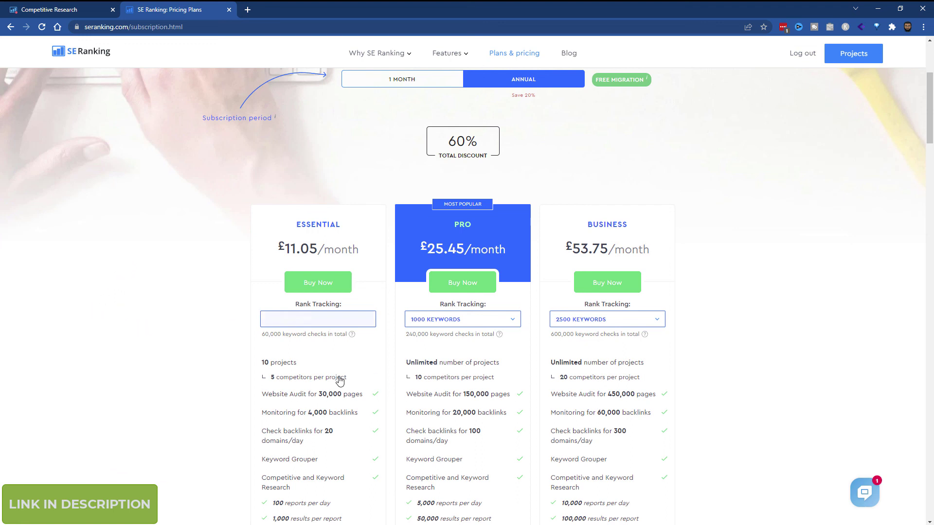
scroll(456, 227, "up", 3)
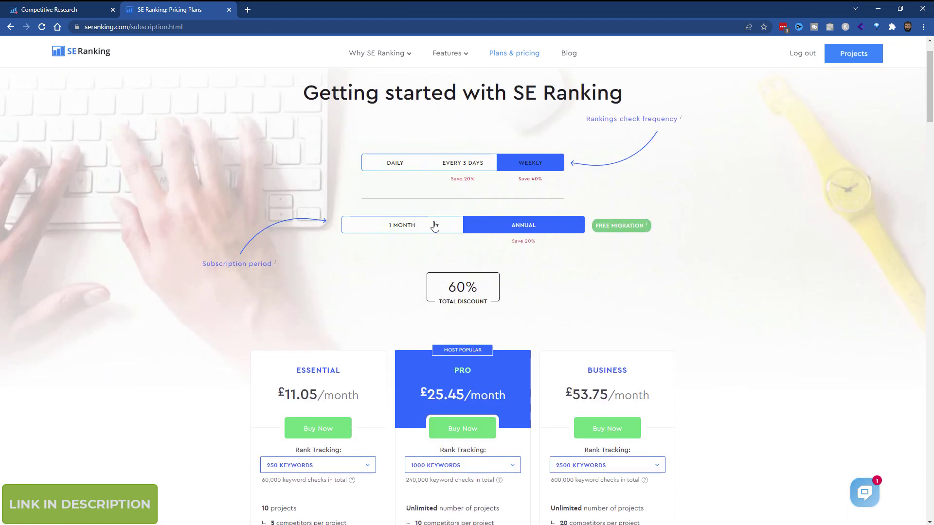
left_click(425, 225)
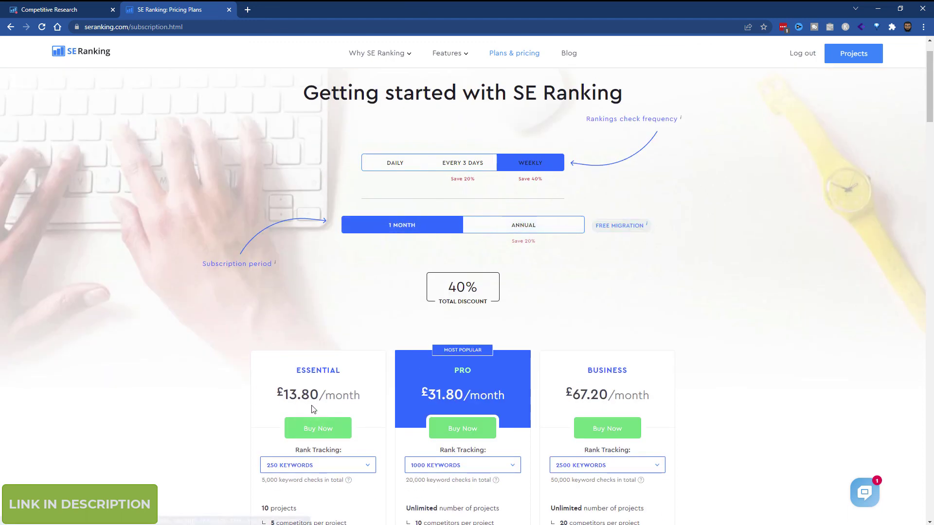
scroll(312, 409, "down", 3)
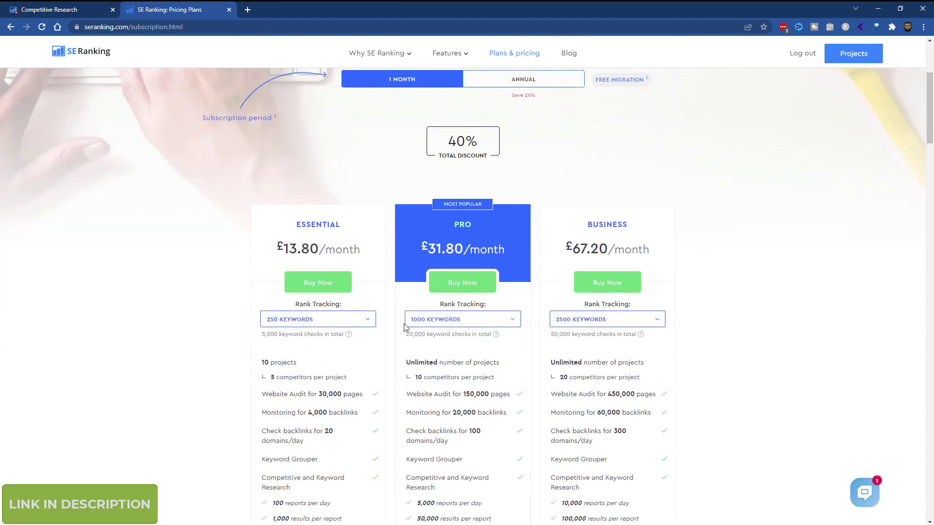
Compare the annual plan prices with the 1-month prices and review the features of each plan.
scroll(491, 311, "up", 2)
left_click(530, 179)
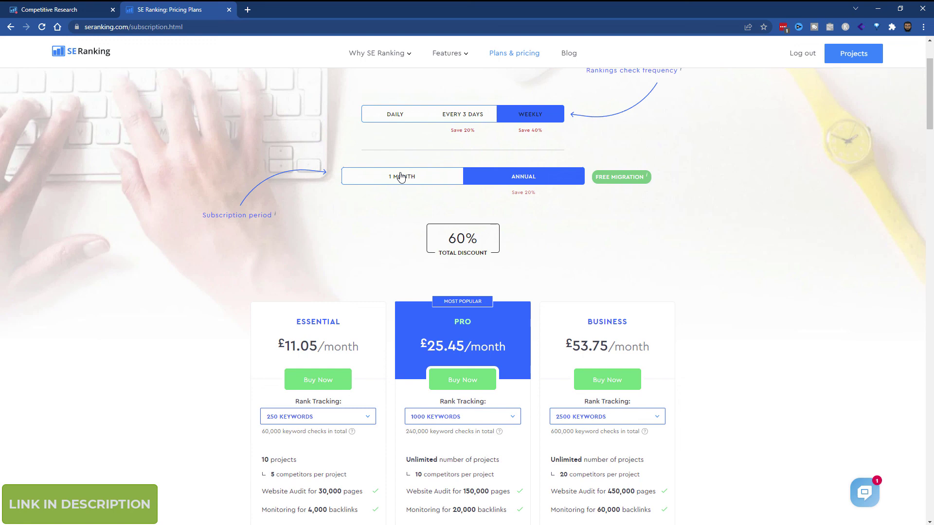
left_click(400, 177)
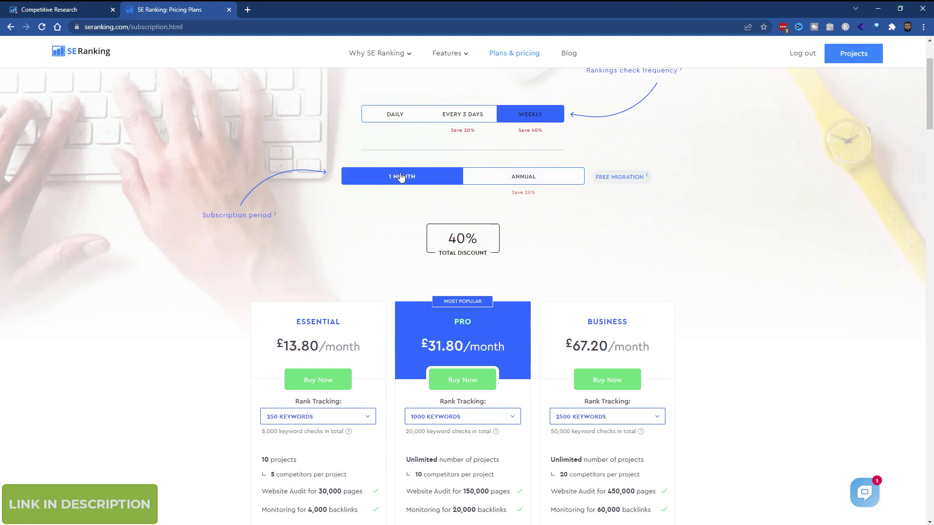
scroll(251, 270, "down", 3)
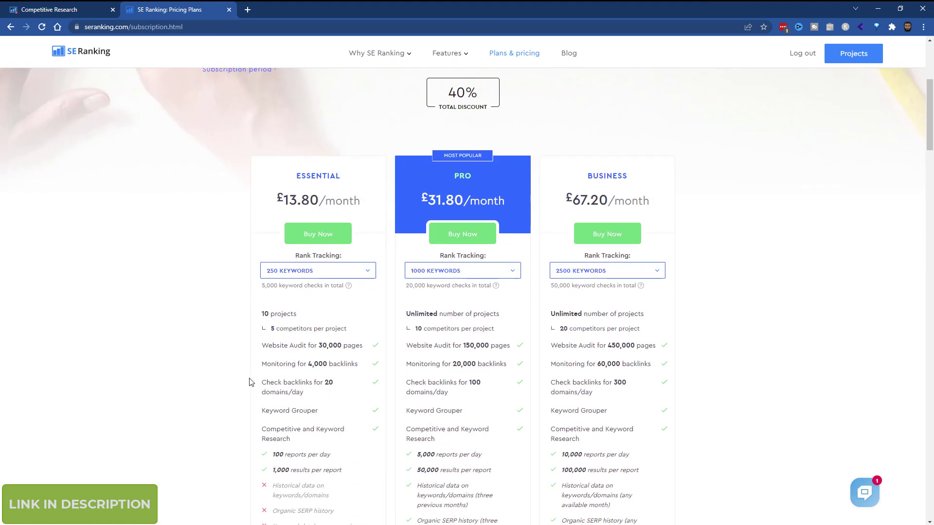